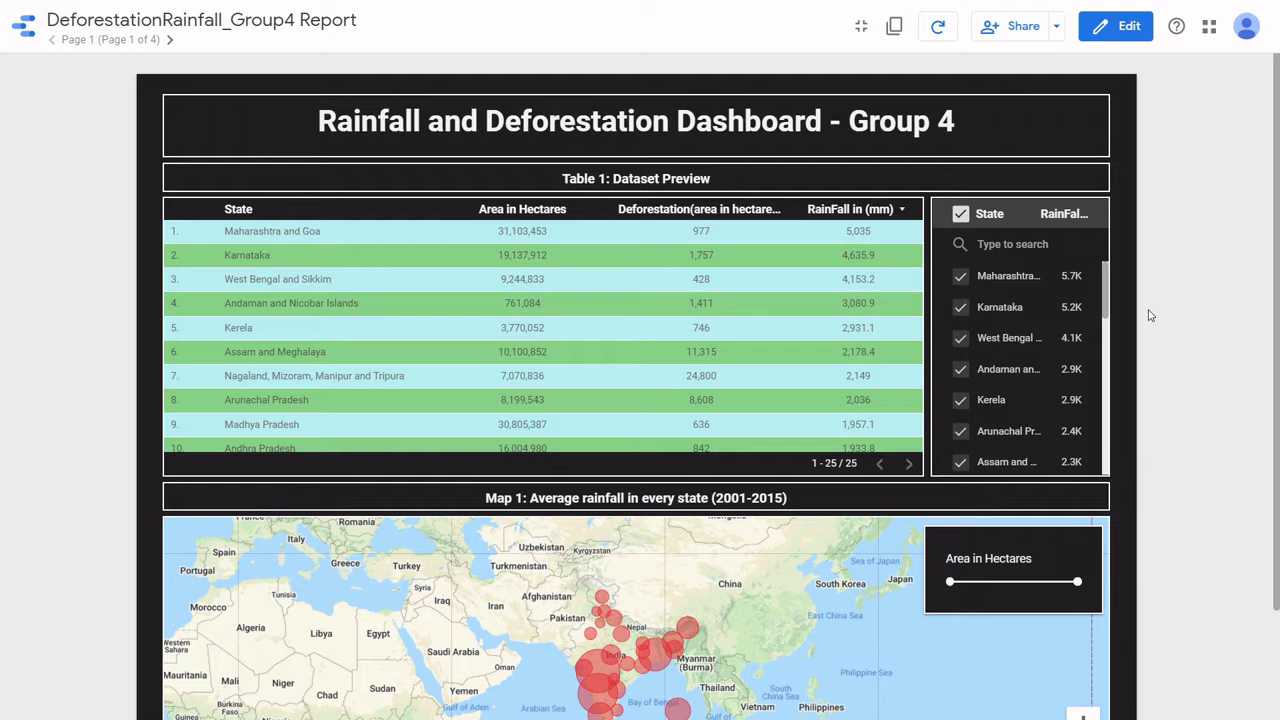
# Review the state rows in the Dataset Preview table on the report's first page
pyautogui.scroll(-1, 1149, 316)
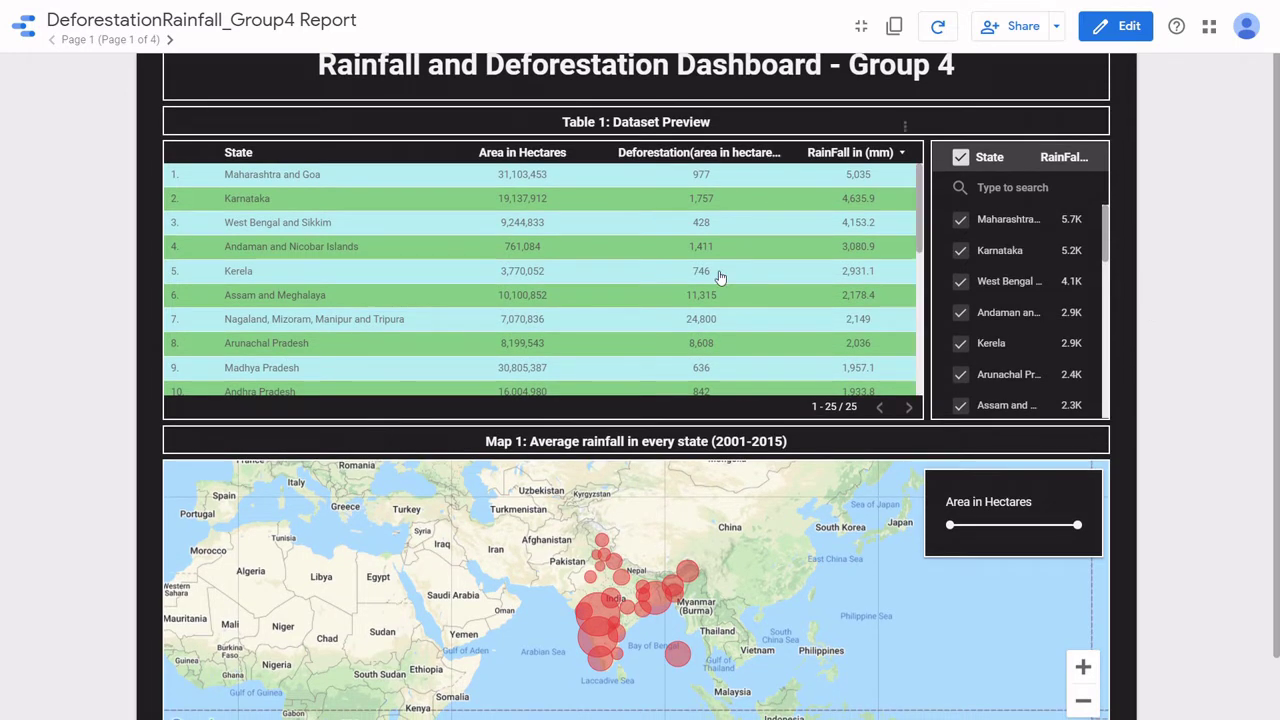
pyautogui.scroll(-3, 720, 277)
pyautogui.scroll(-3, 720, 277)
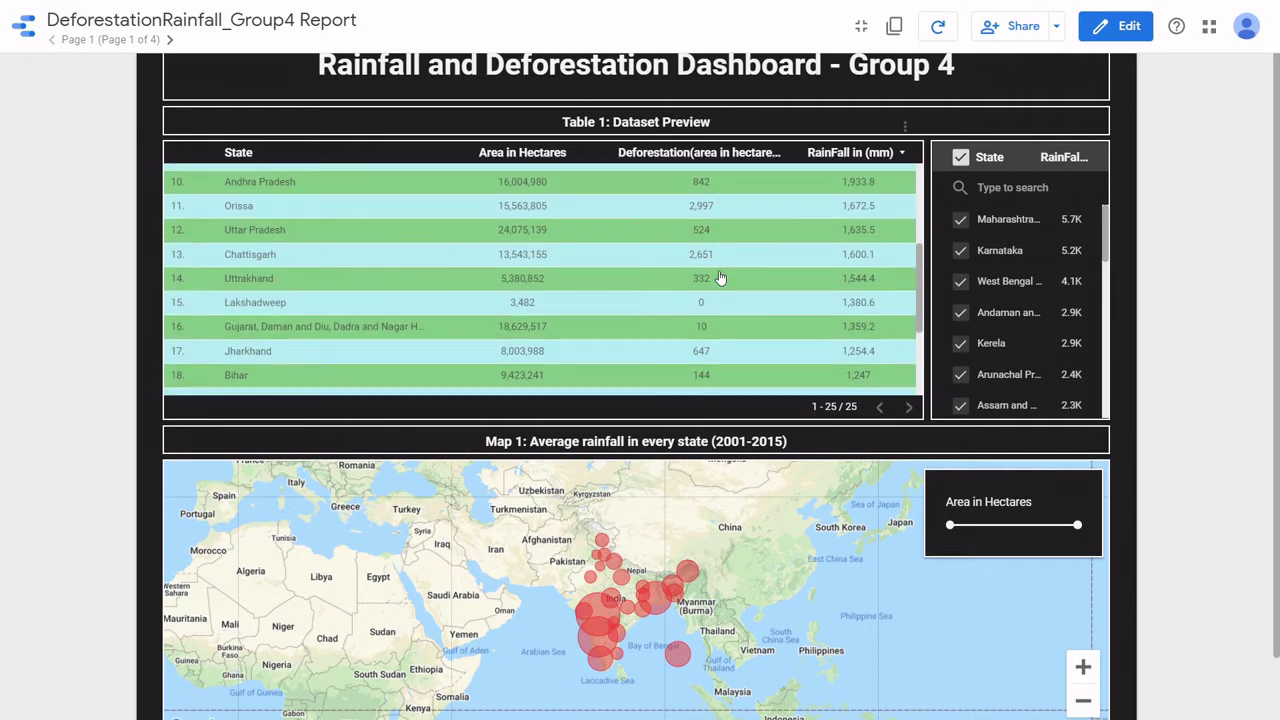
pyautogui.scroll(3, 720, 277)
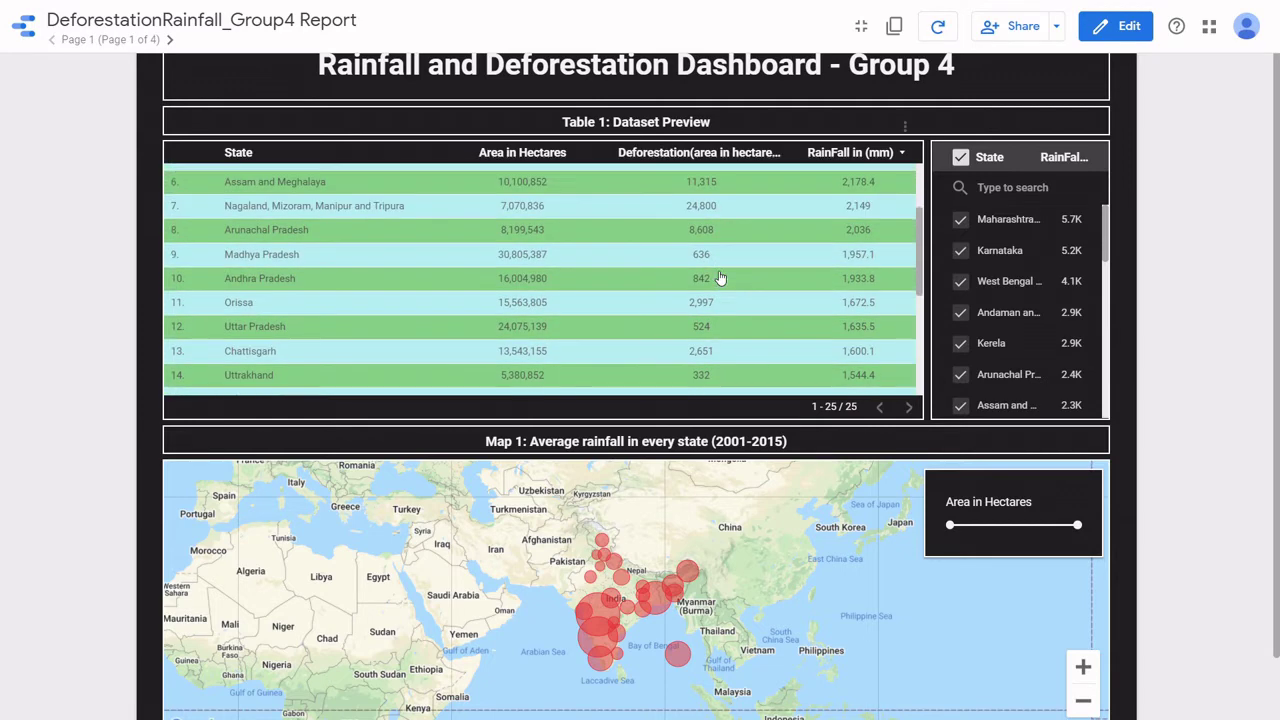
pyautogui.scroll(-1, 748, 527)
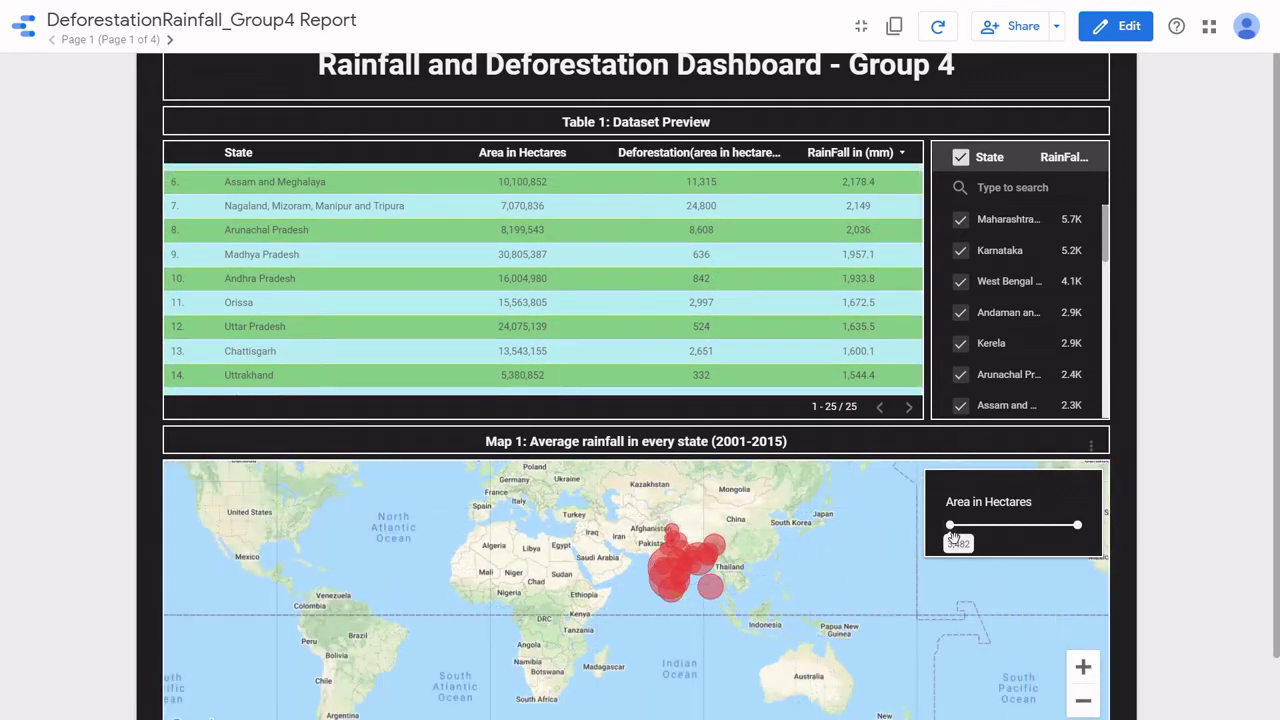
# Set the Area in Hectares minimum to 11,000,000 and inspect the remaining states on the rainfall map and in the table
pyautogui.moveTo(950, 526); pyautogui.dragTo(997, 542)
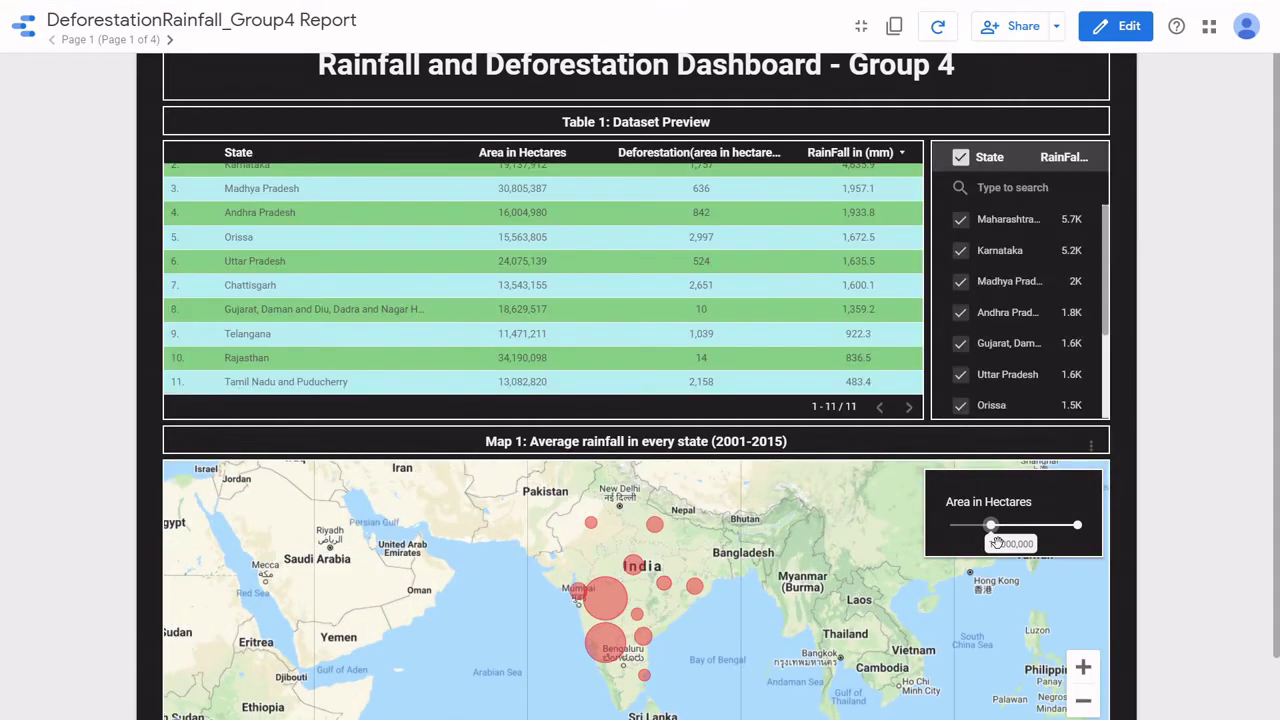
pyautogui.moveTo(612, 614)
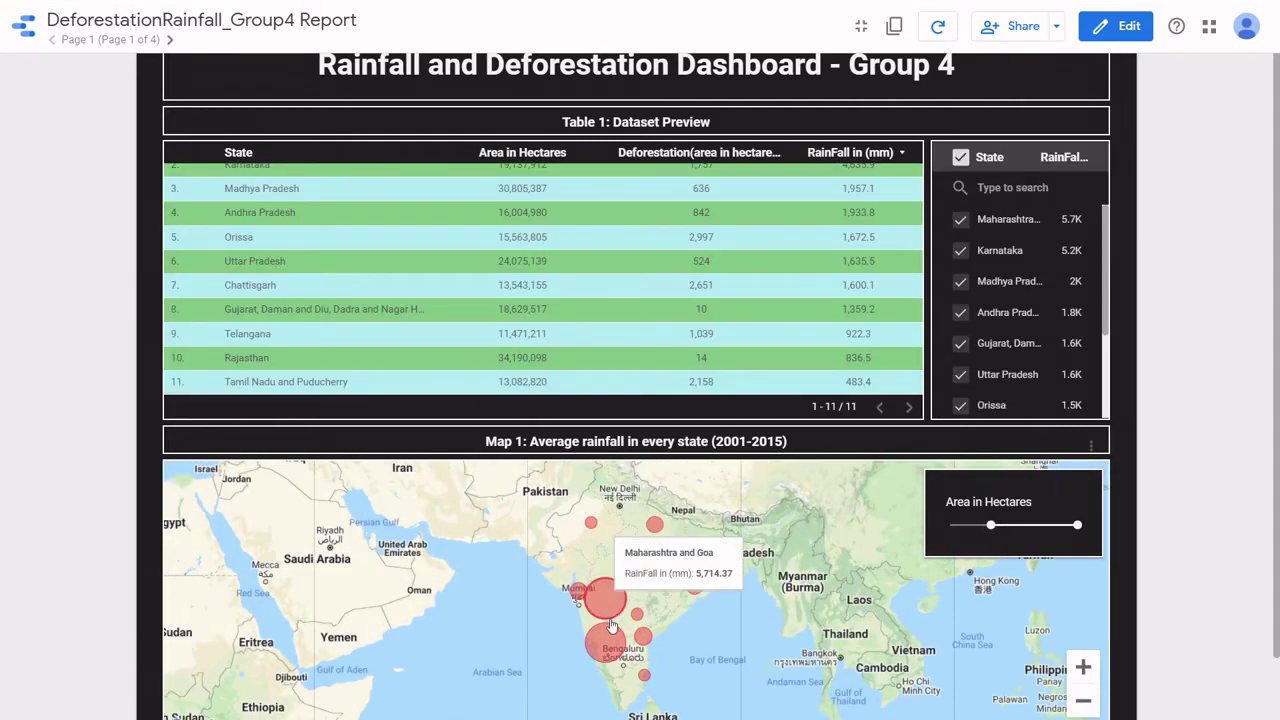
pyautogui.moveTo(645, 640)
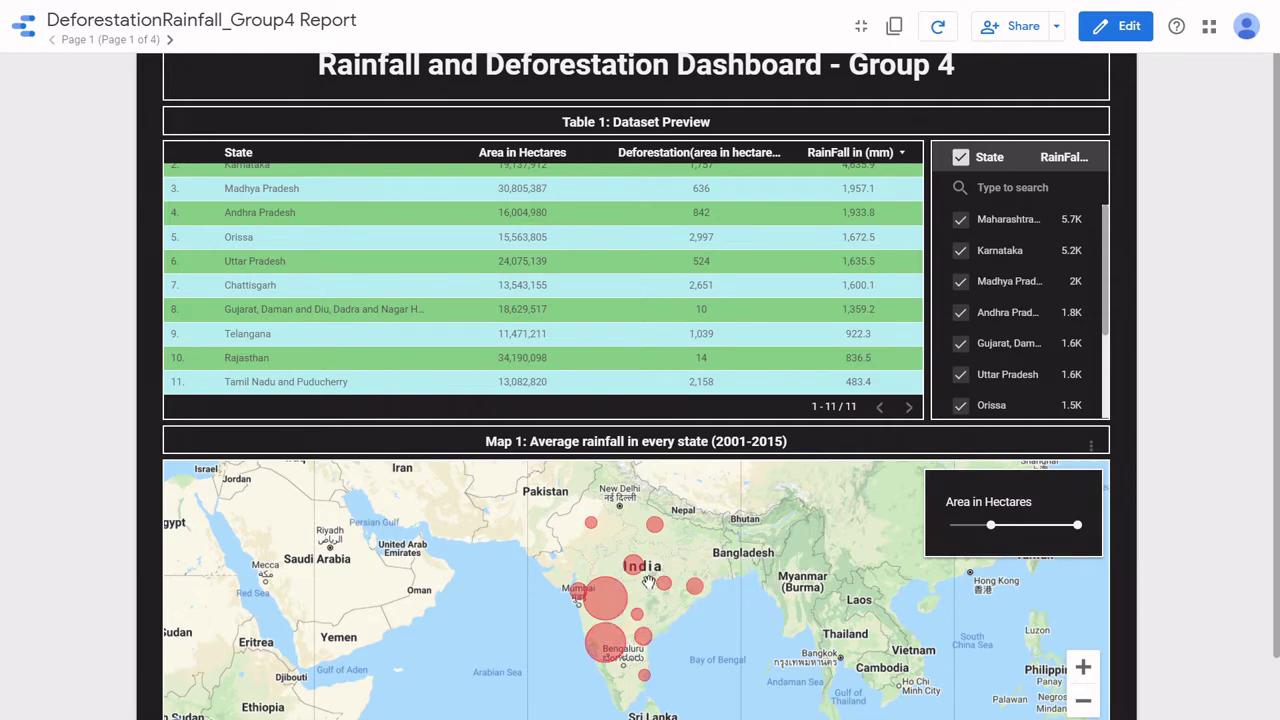
pyautogui.moveTo(665, 539)
pyautogui.moveTo(990, 530)
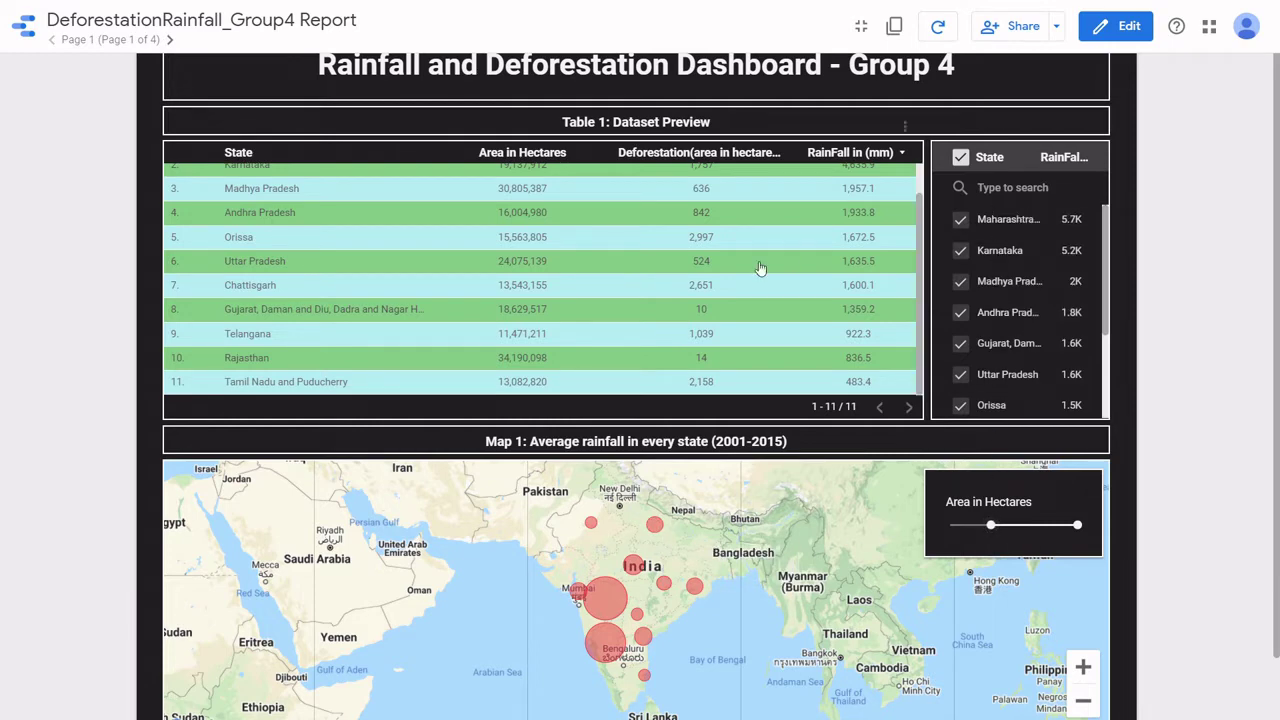
pyautogui.scroll(-1, 760, 268)
pyautogui.scroll(1, 760, 268)
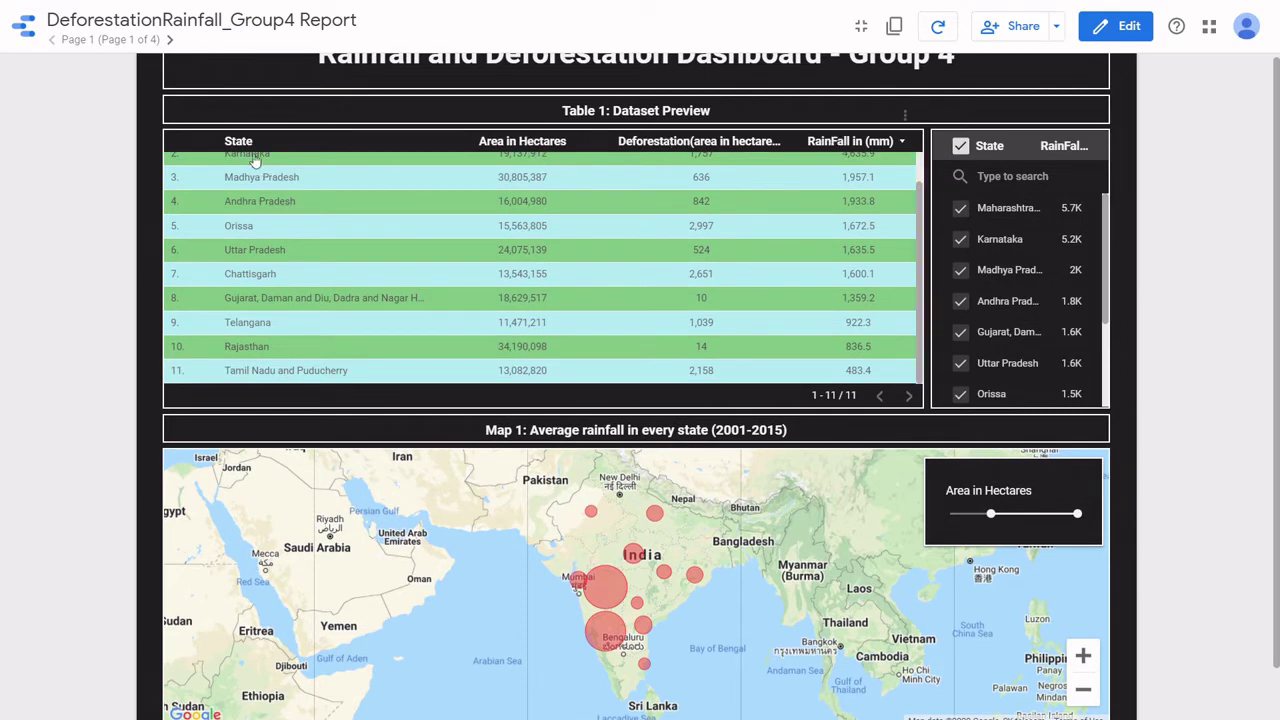
pyautogui.scroll(1, 307, 250)
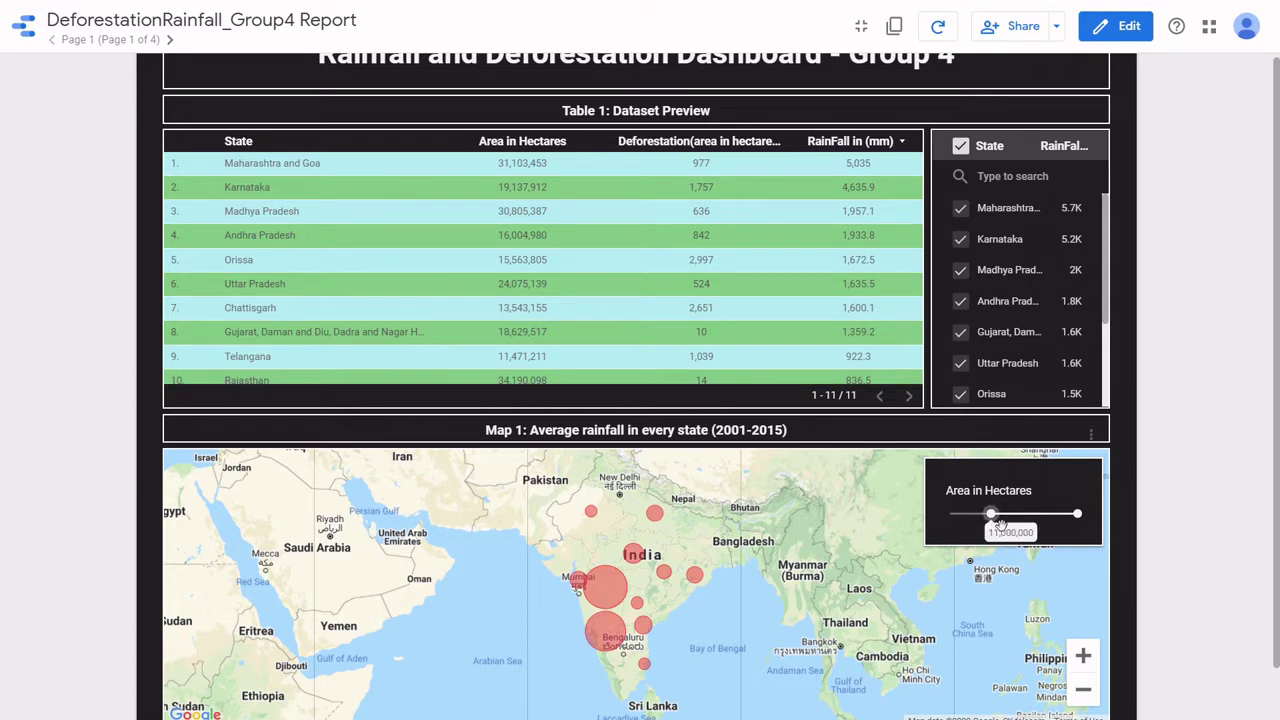
# Reset the Area in Hectares minimum to 3,482 and inspect the state rainfall bubbles on Map 1
pyautogui.moveTo(998, 522); pyautogui.dragTo(952, 520)
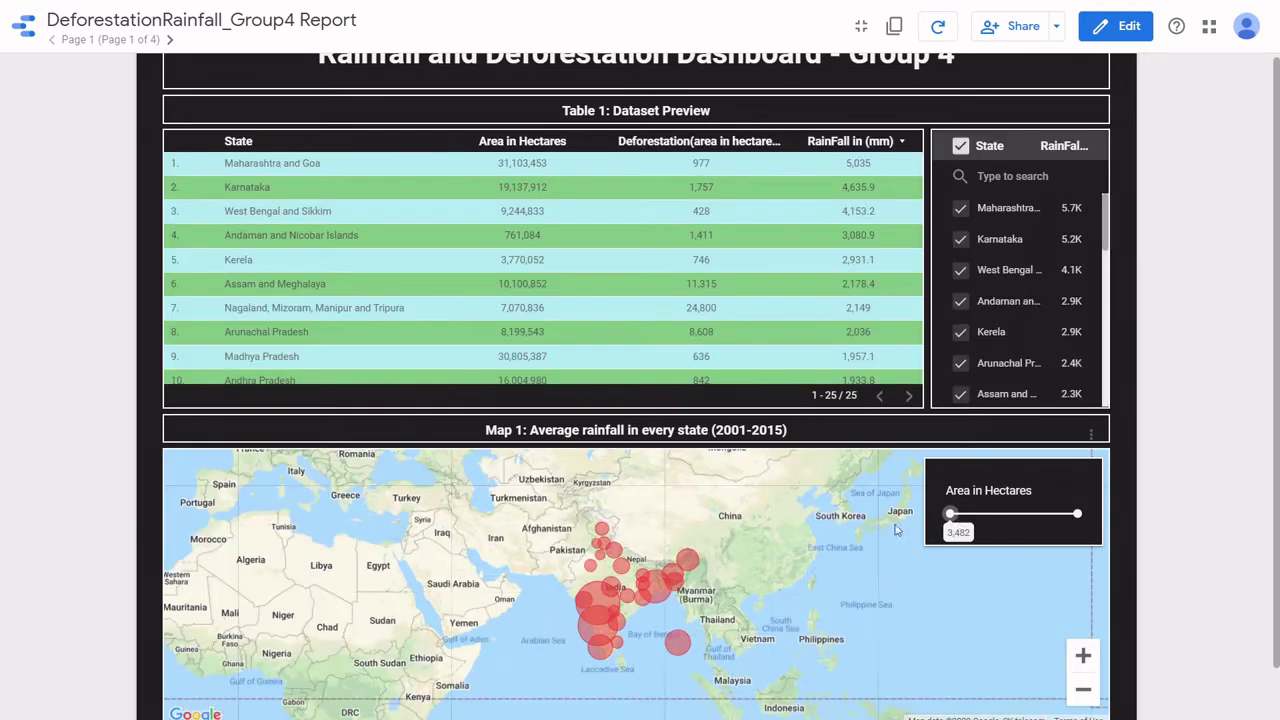
pyautogui.moveTo(611, 537)
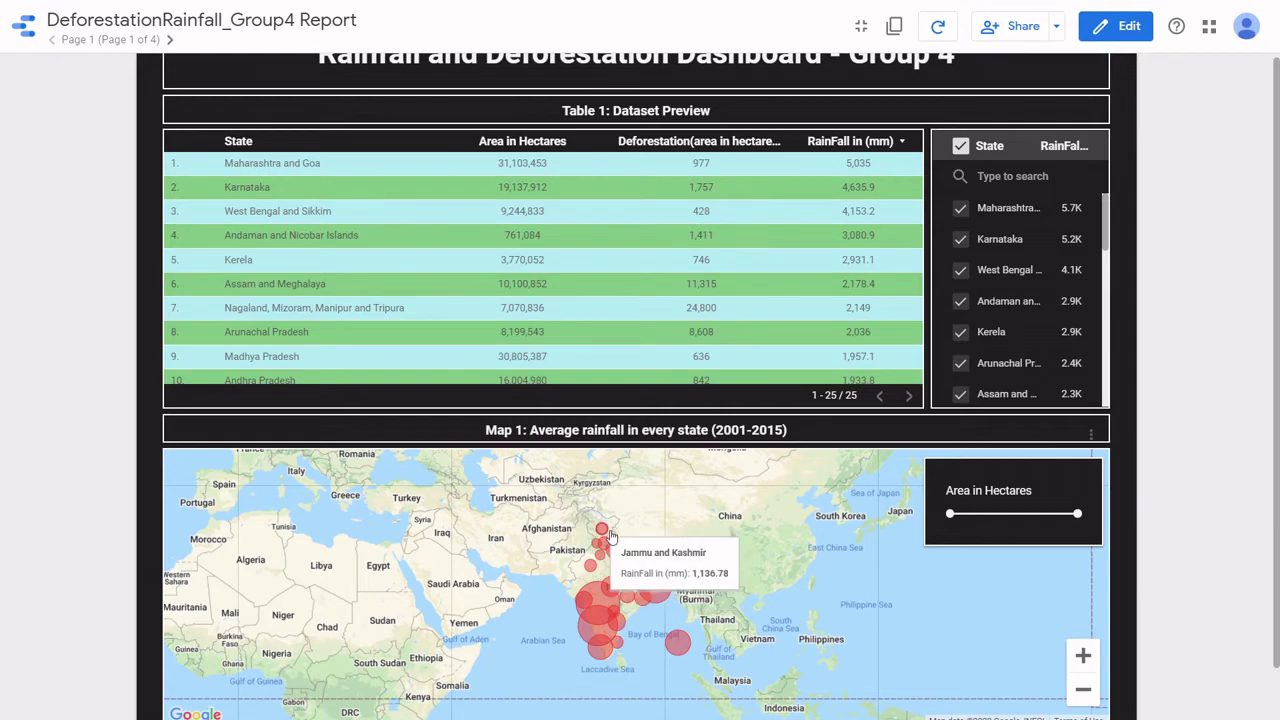
pyautogui.moveTo(619, 584)
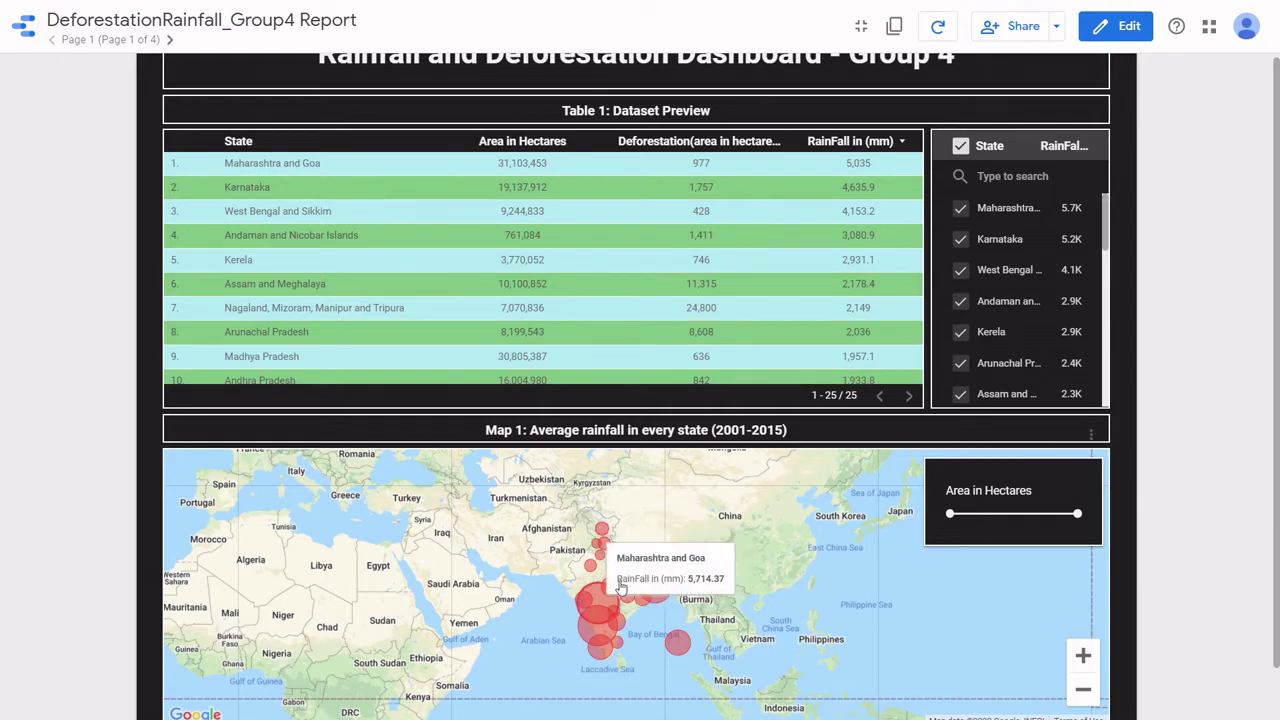
pyautogui.click(1083, 655)
pyautogui.click(1083, 655)
pyautogui.click(1083, 655)
pyautogui.scroll(-4, 864, 620)
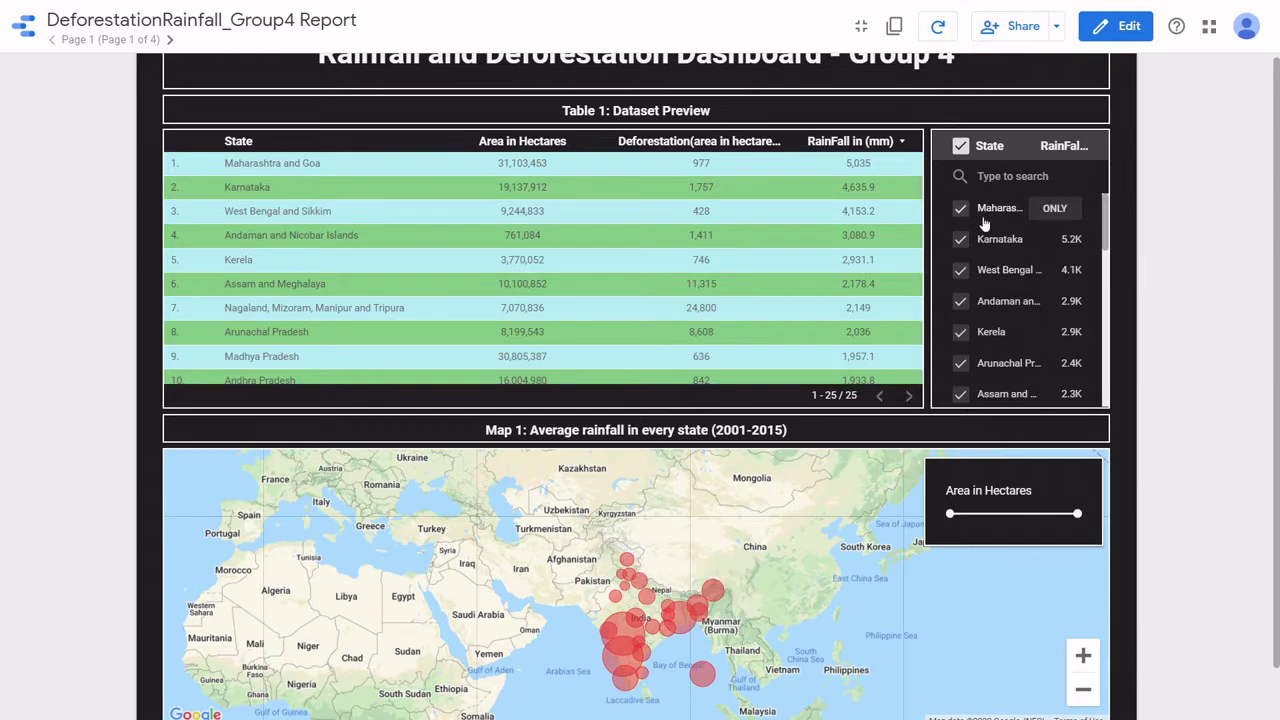
# Show only Maharashtra and Goa on the map through the State filter, and reselect all states after inspecting it
pyautogui.click(1055, 208)
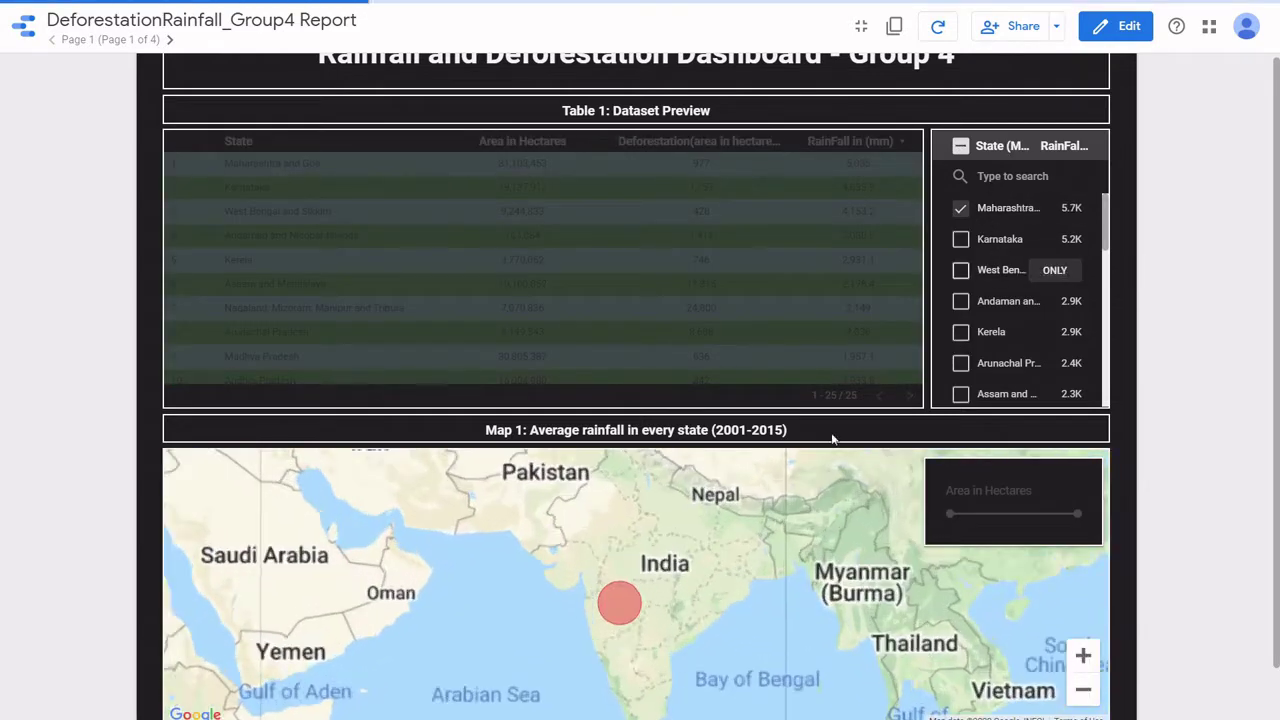
pyautogui.moveTo(765, 545); pyautogui.dragTo(755, 494)
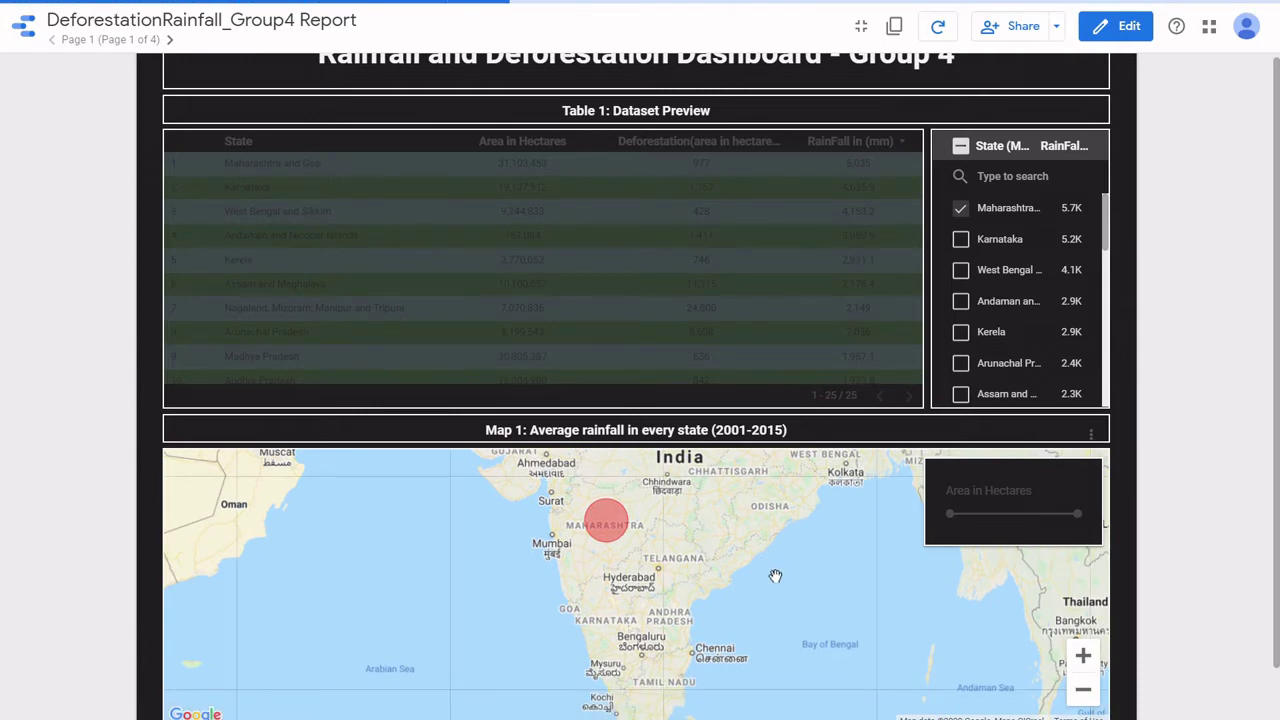
pyautogui.click(963, 148)
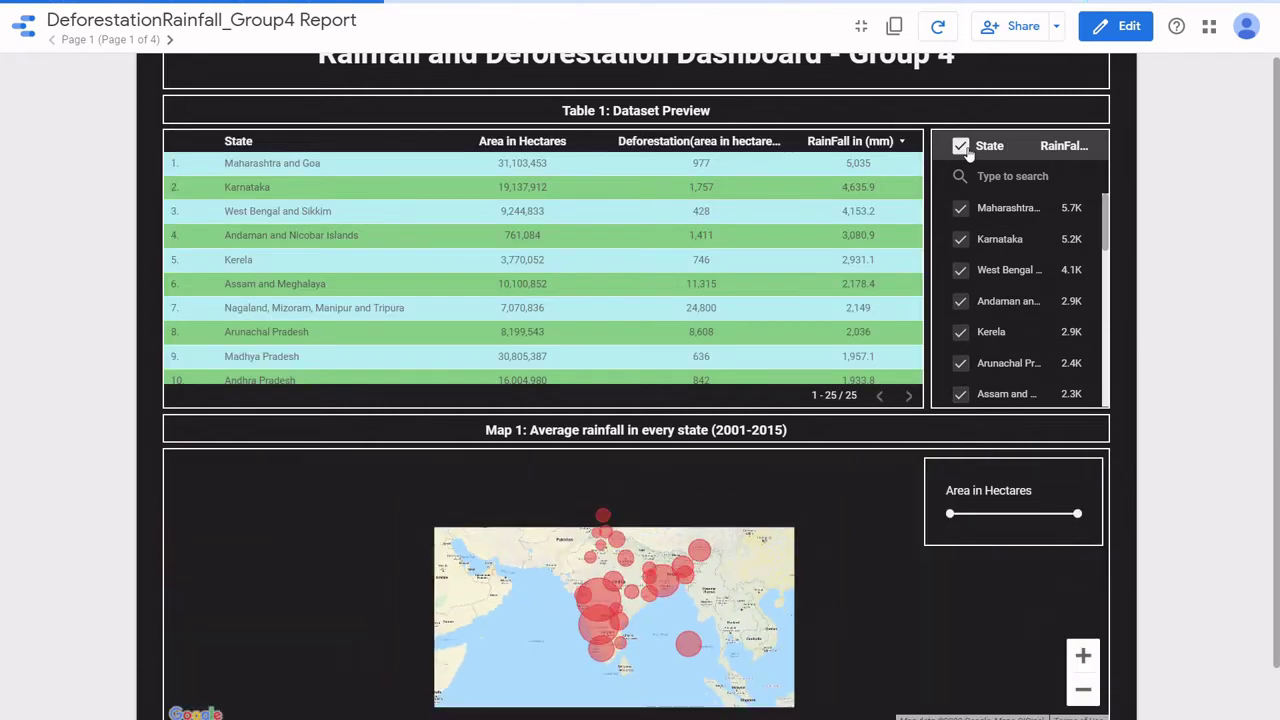
# Raise the lower limit of the Area in Hectares filter slightly to exclude the smallest states
pyautogui.moveTo(951, 514); pyautogui.dragTo(969, 514)
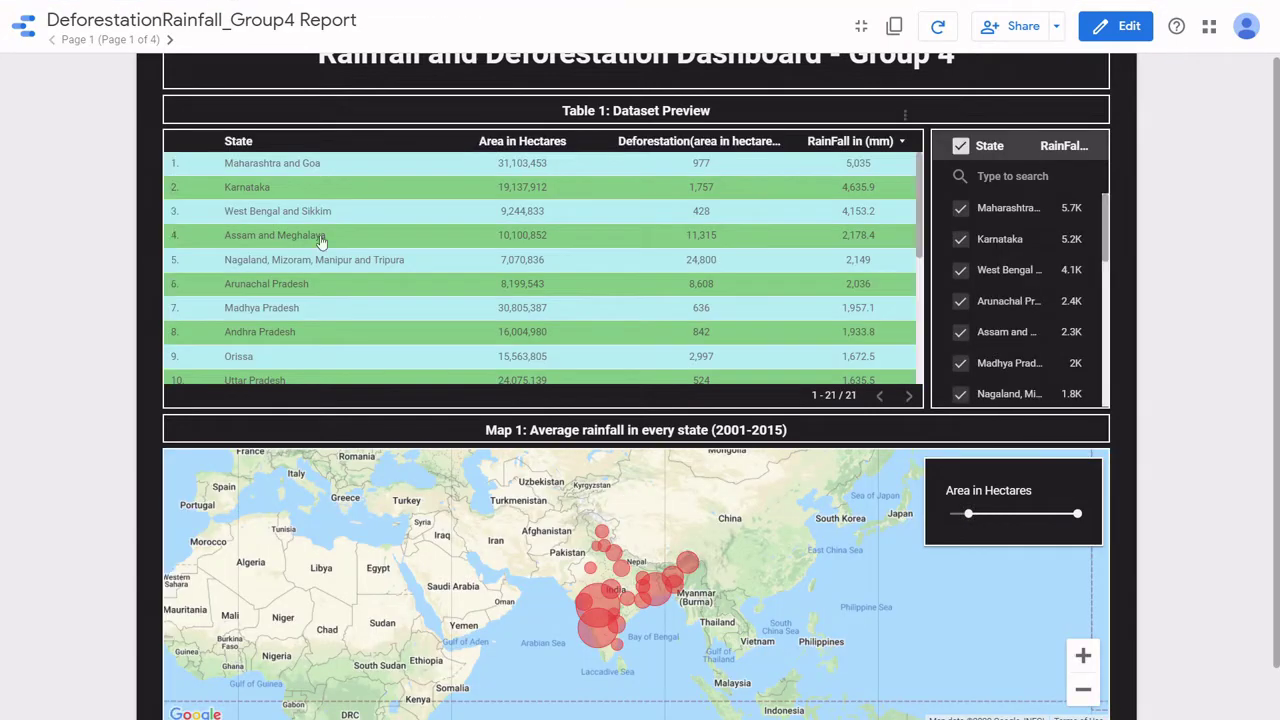
# Go to page 2 of the report and inspect the yearly slices in the Graph 2 average rainfall donut chart
pyautogui.click(170, 39)
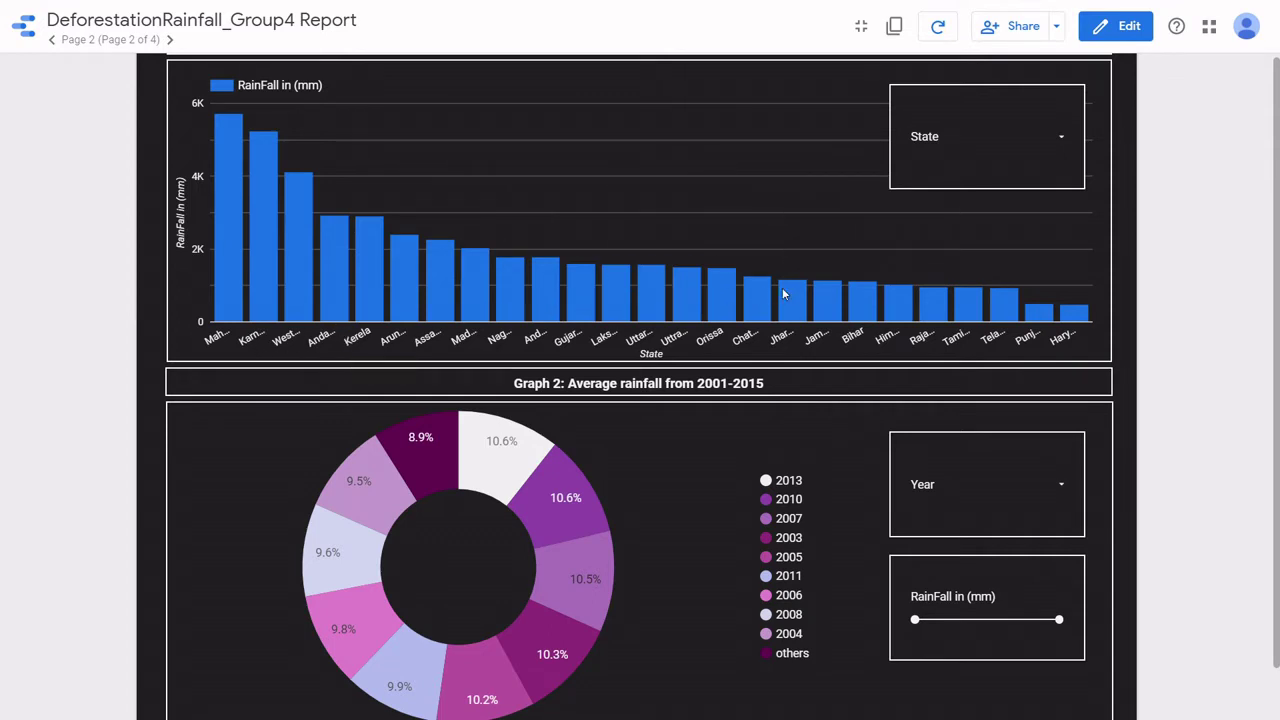
pyautogui.moveTo(826, 294)
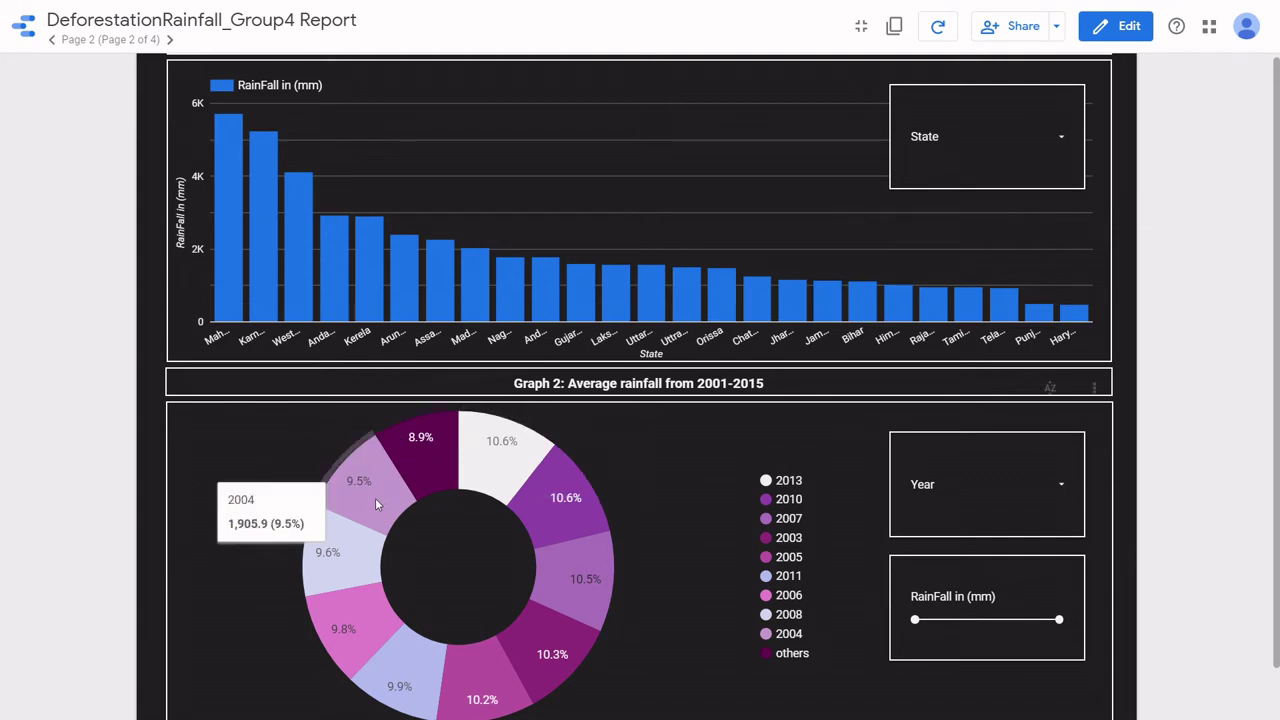
pyautogui.moveTo(388, 652)
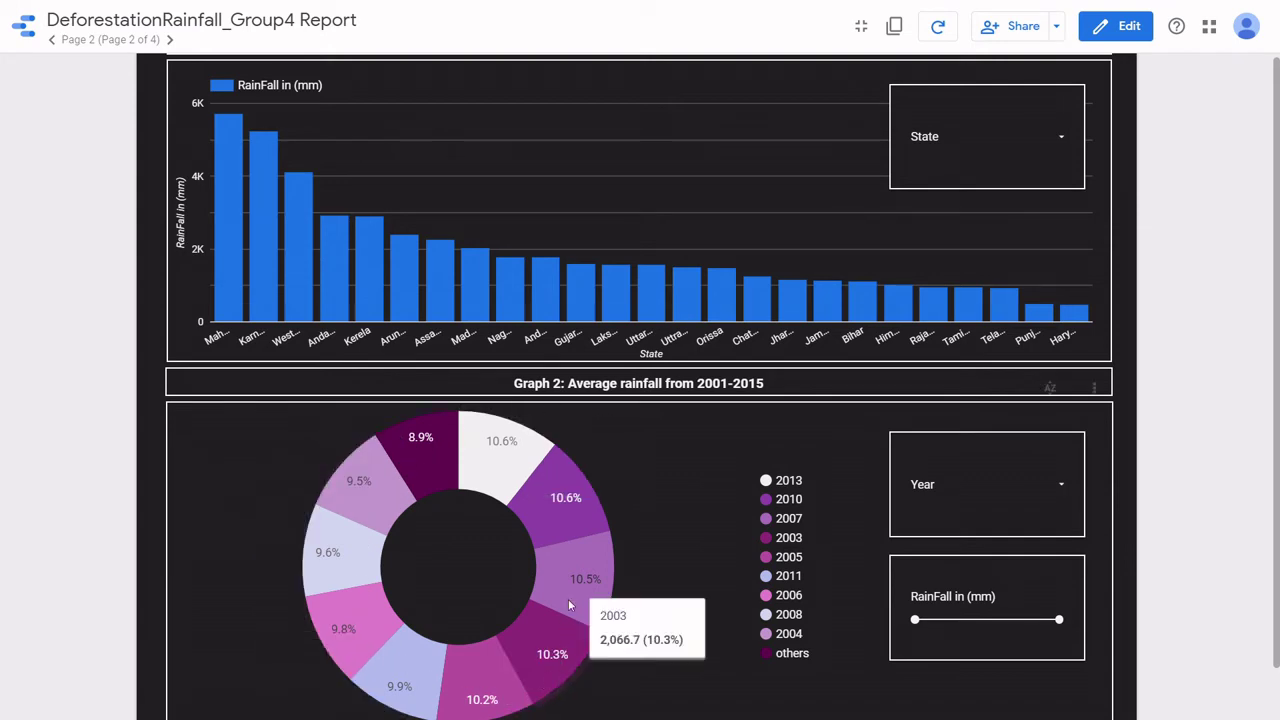
pyautogui.moveTo(506, 470)
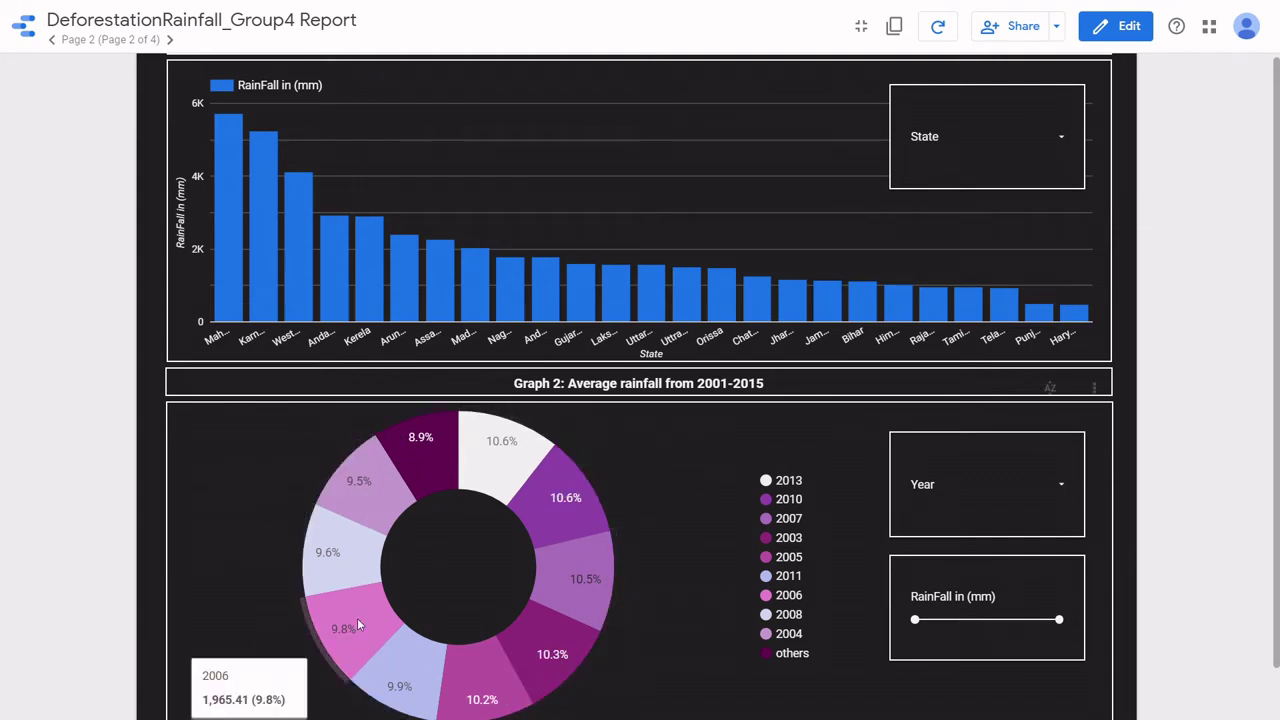
pyautogui.moveTo(557, 630)
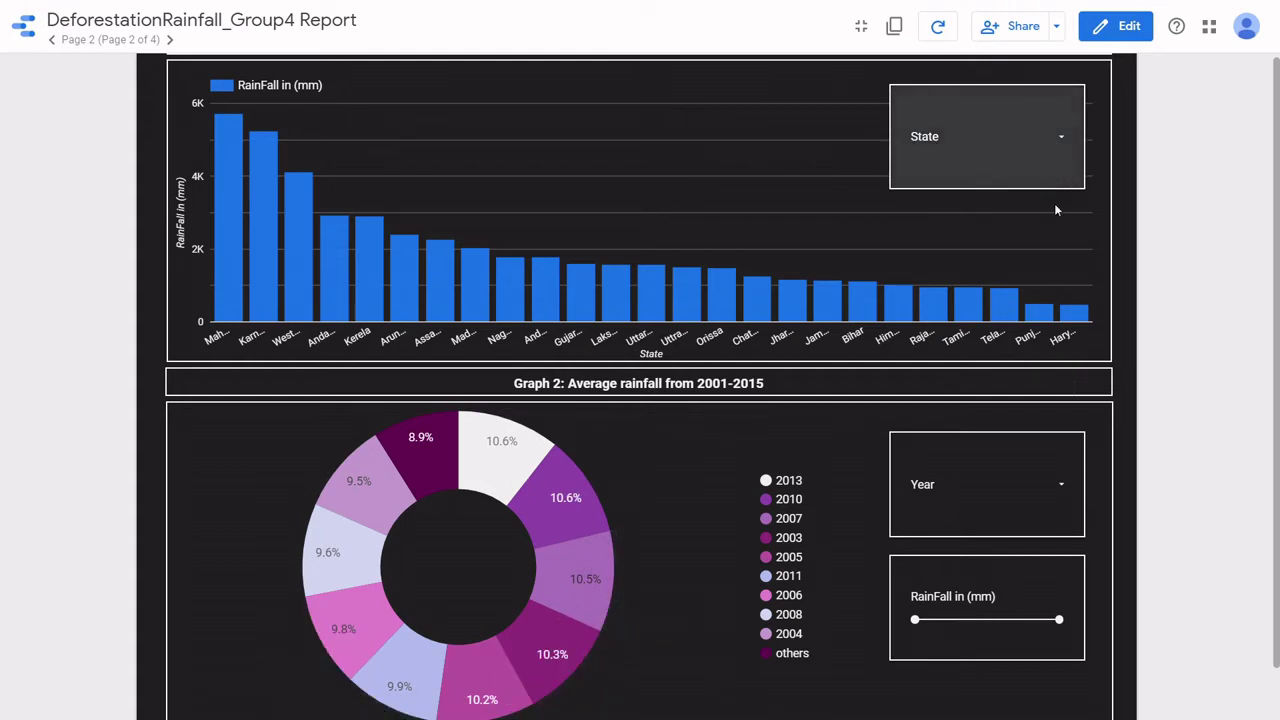
# Filter the page 2 rainfall charts to only Assam and Meghalaya, and reselect all states after viewing them
pyautogui.click(1064, 150)
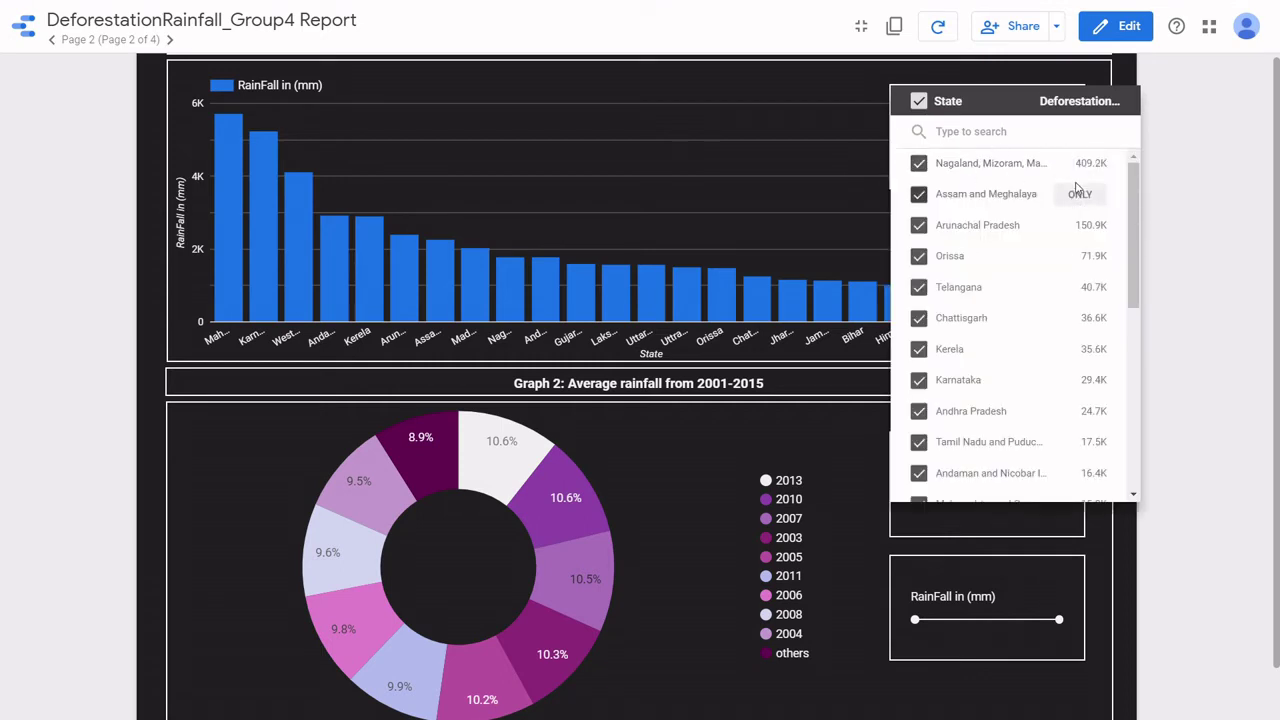
pyautogui.click(1082, 194)
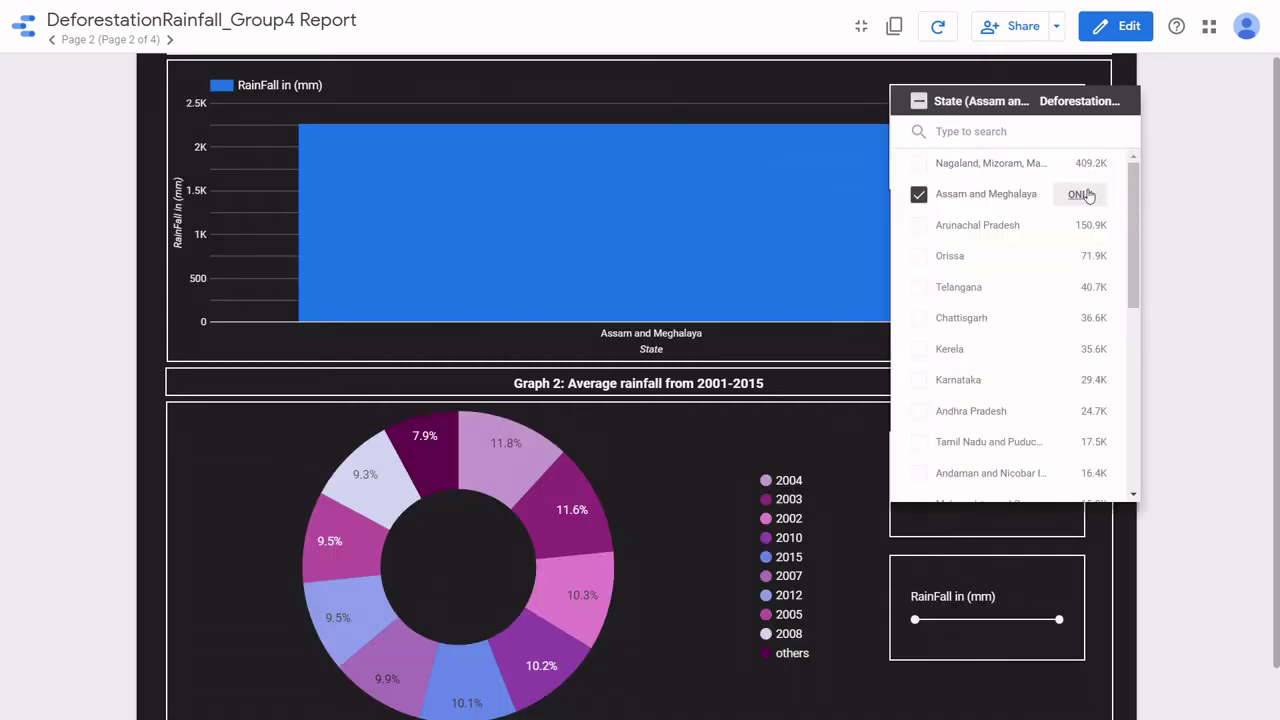
pyautogui.click(918, 101)
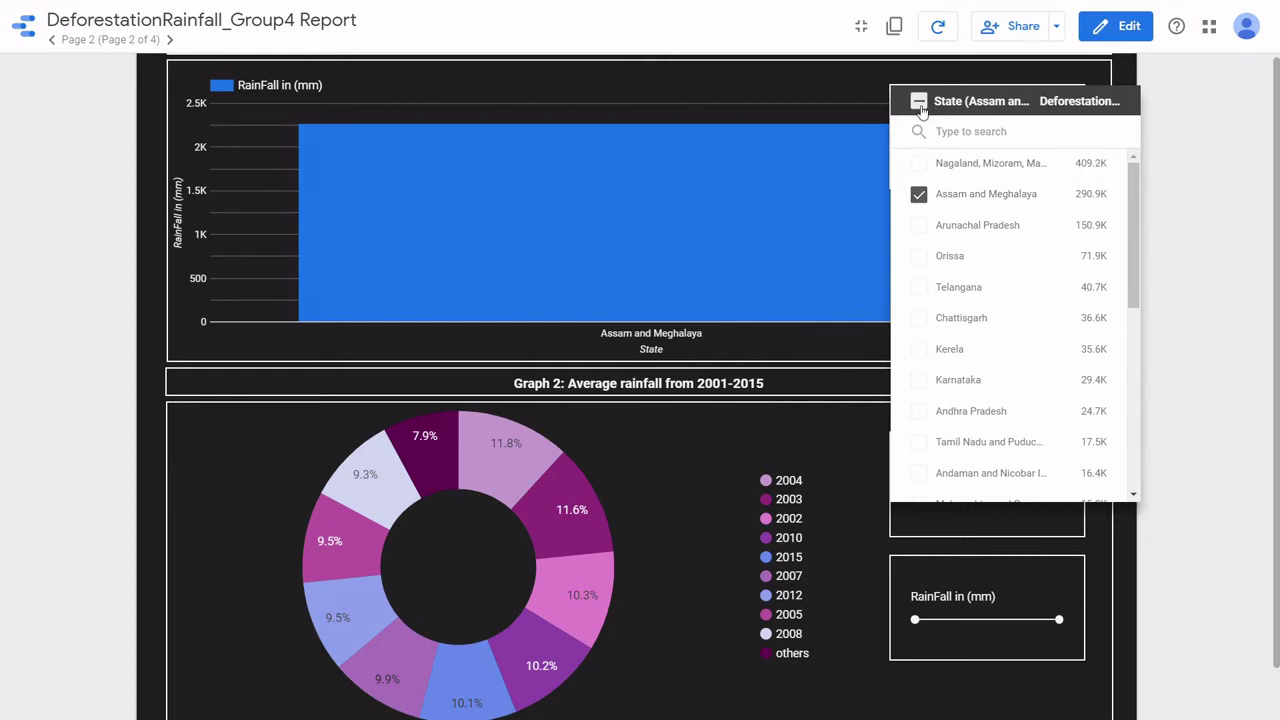
pyautogui.click(976, 511)
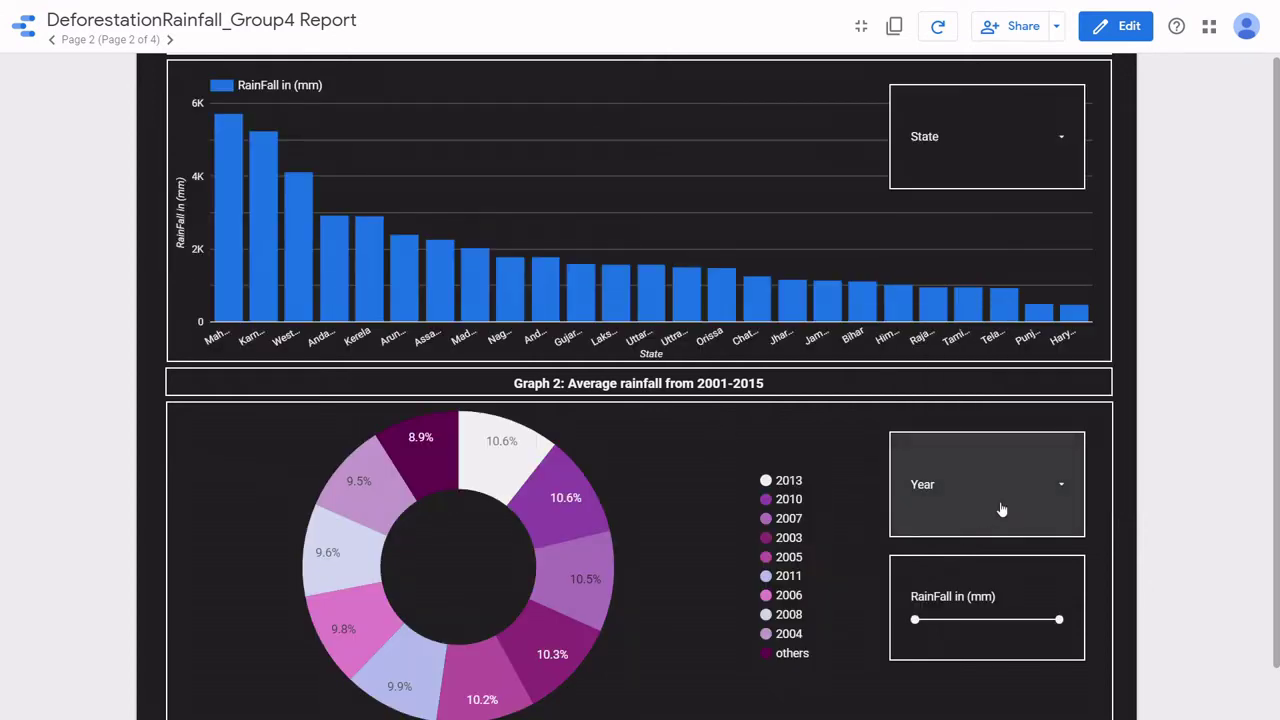
# Filter the rainfall charts to only the year 2014, and reselect all years after viewing them
pyautogui.click(1000, 509)
pyautogui.click(1080, 543)
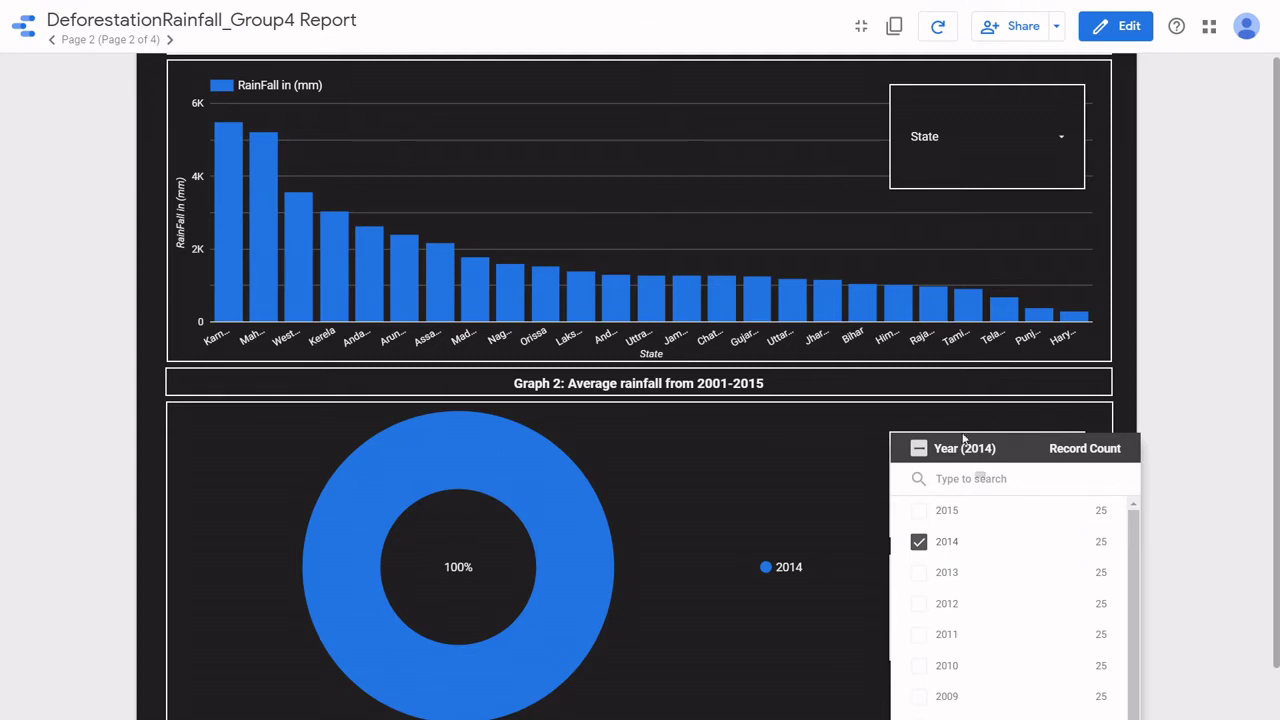
pyautogui.click(919, 448)
pyautogui.click(862, 553)
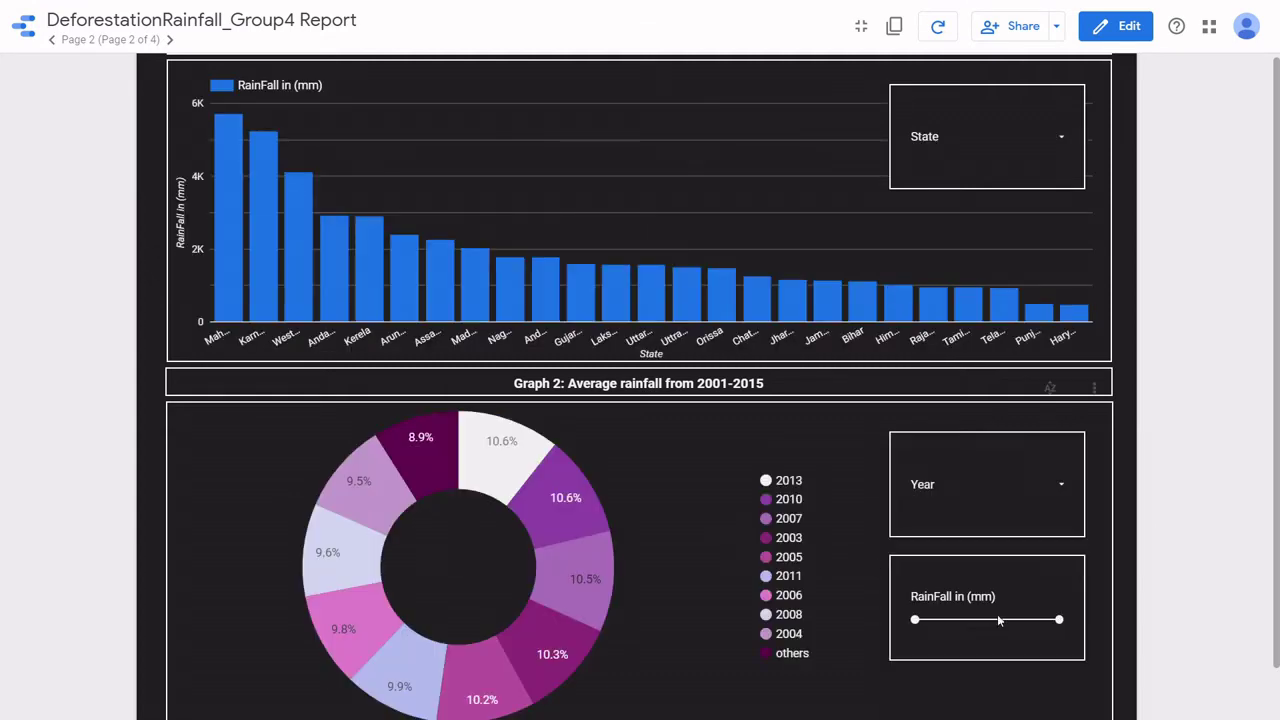
# Lower the upper limit of the RainFall in (mm) filter beside the Graph 2 donut chart
pyautogui.moveTo(1071, 633); pyautogui.dragTo(1038, 633)
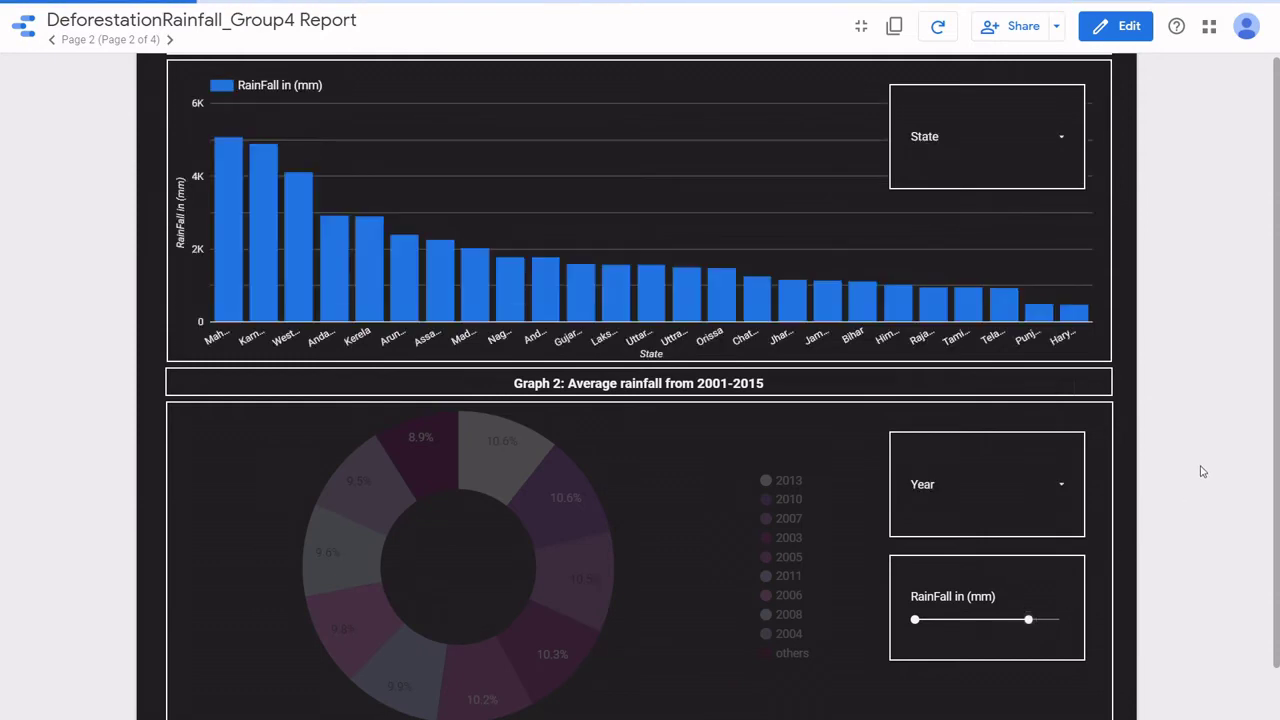
# On page 3, filter the deforestation map and graph to only Assam and Meghalaya, and reselect all states after viewing them
pyautogui.click(169, 39)
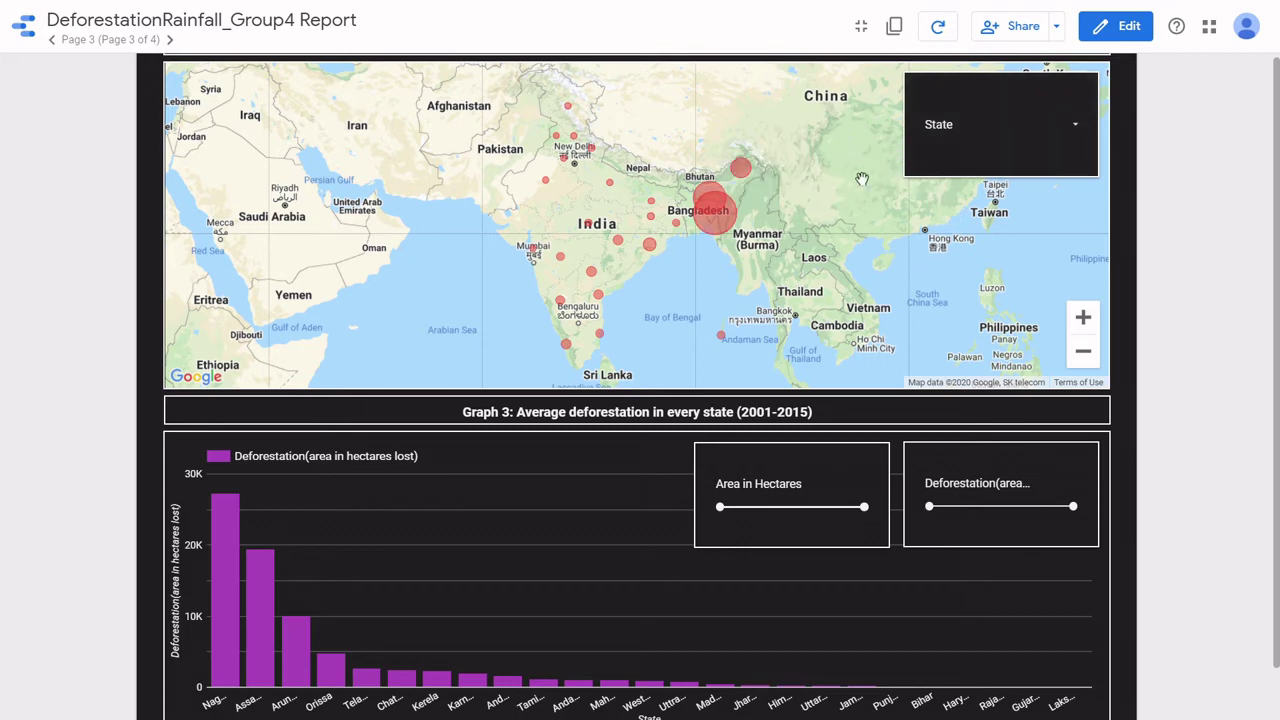
pyautogui.click(1008, 156)
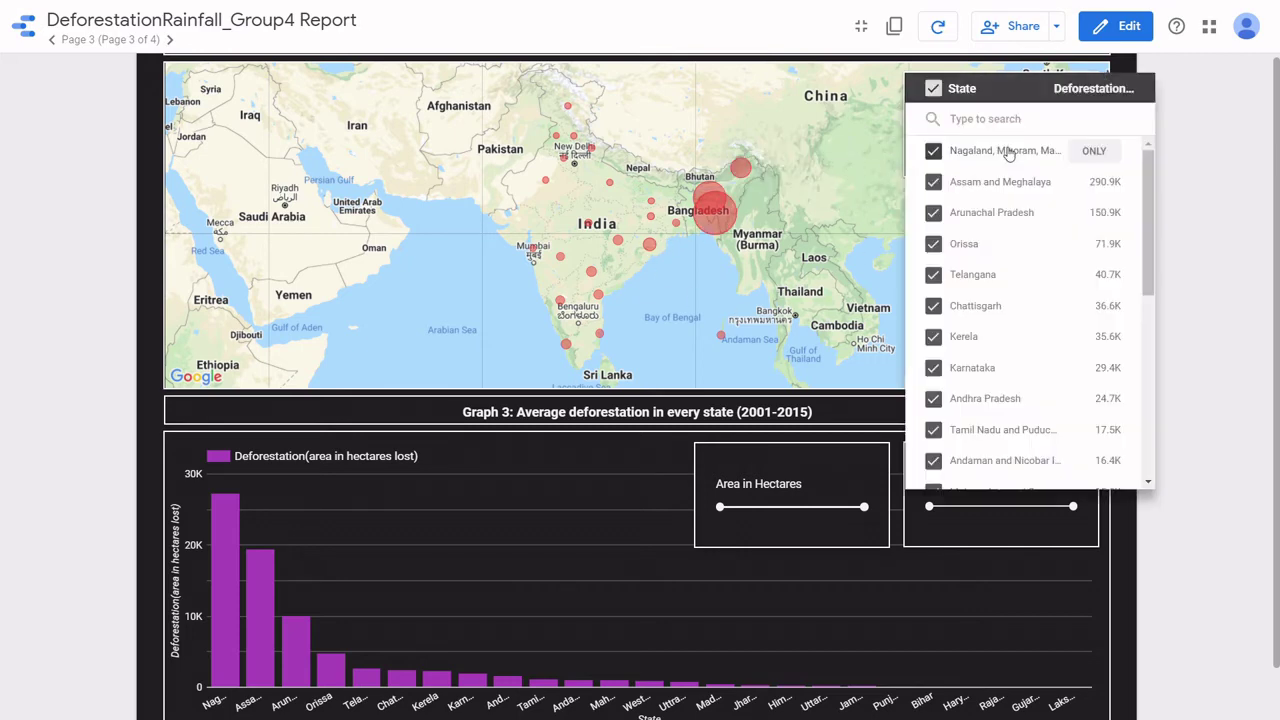
pyautogui.click(1094, 182)
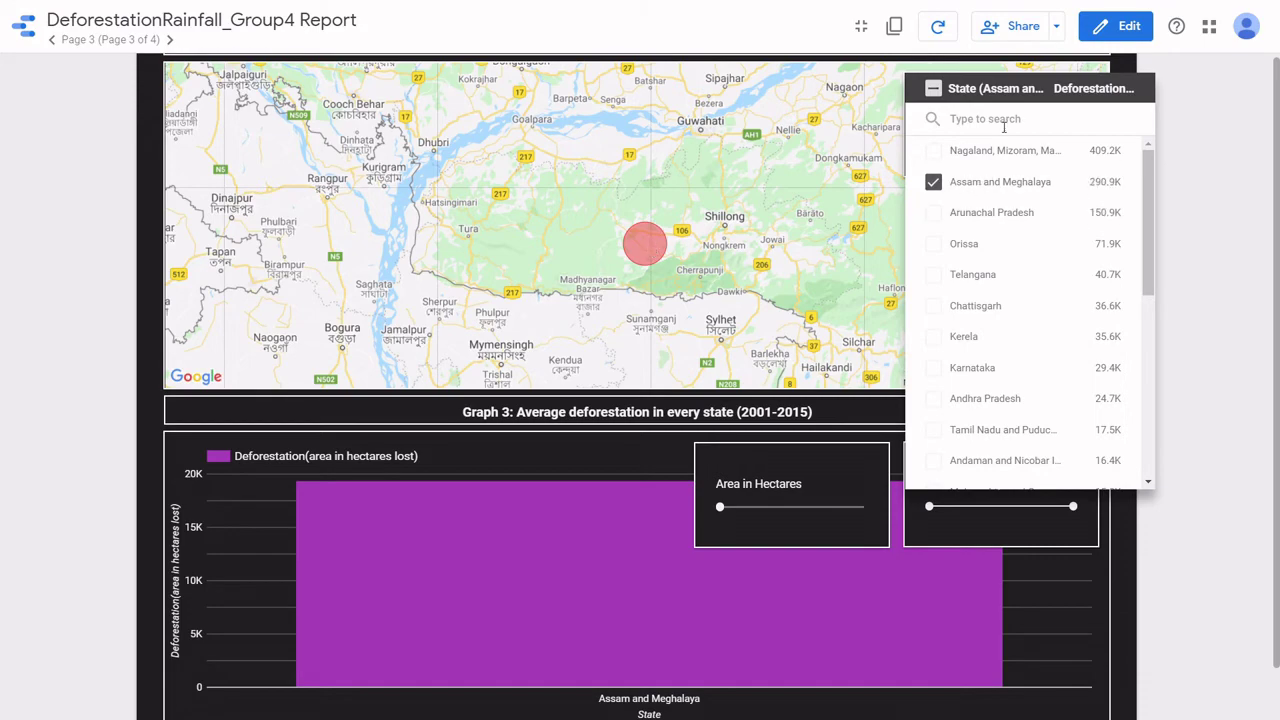
pyautogui.click(933, 89)
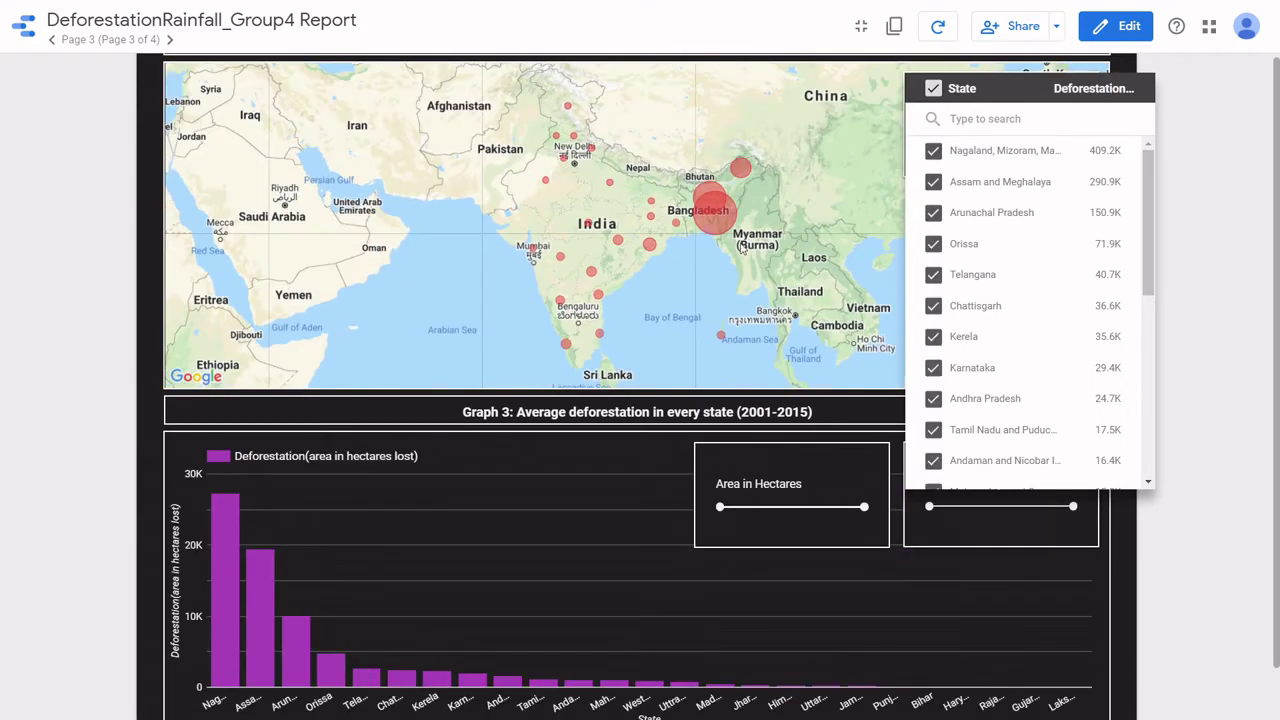
pyautogui.click(744, 170)
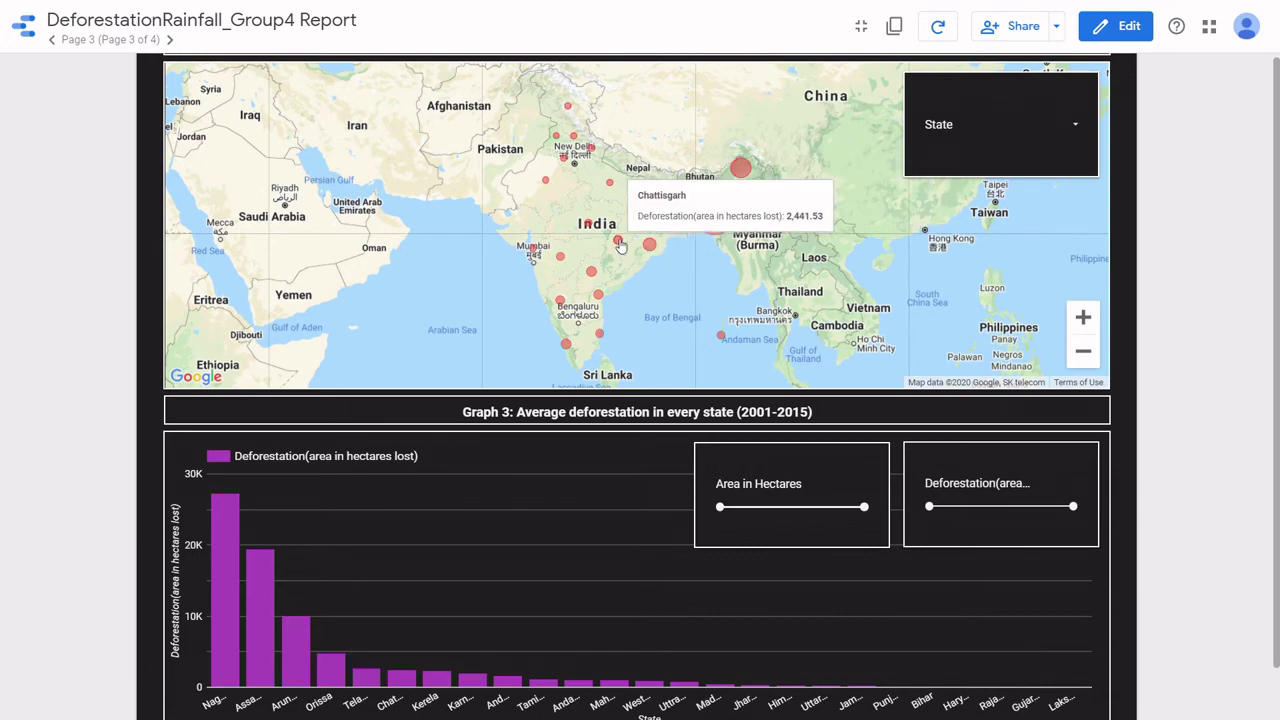
# Narrow the Area in Hectares filter beside Graph 3 by raising its lower limit and reducing its upper limit
pyautogui.scroll(-2, 707, 309)
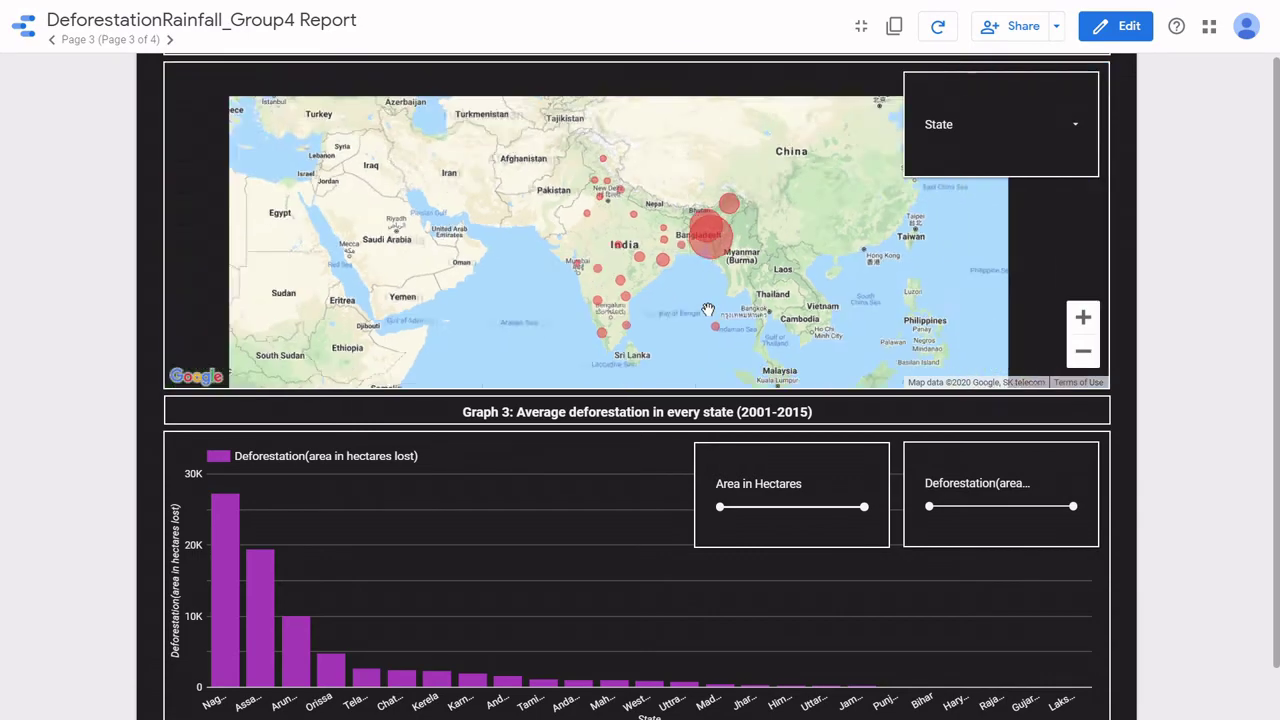
pyautogui.scroll(-1, 1131, 341)
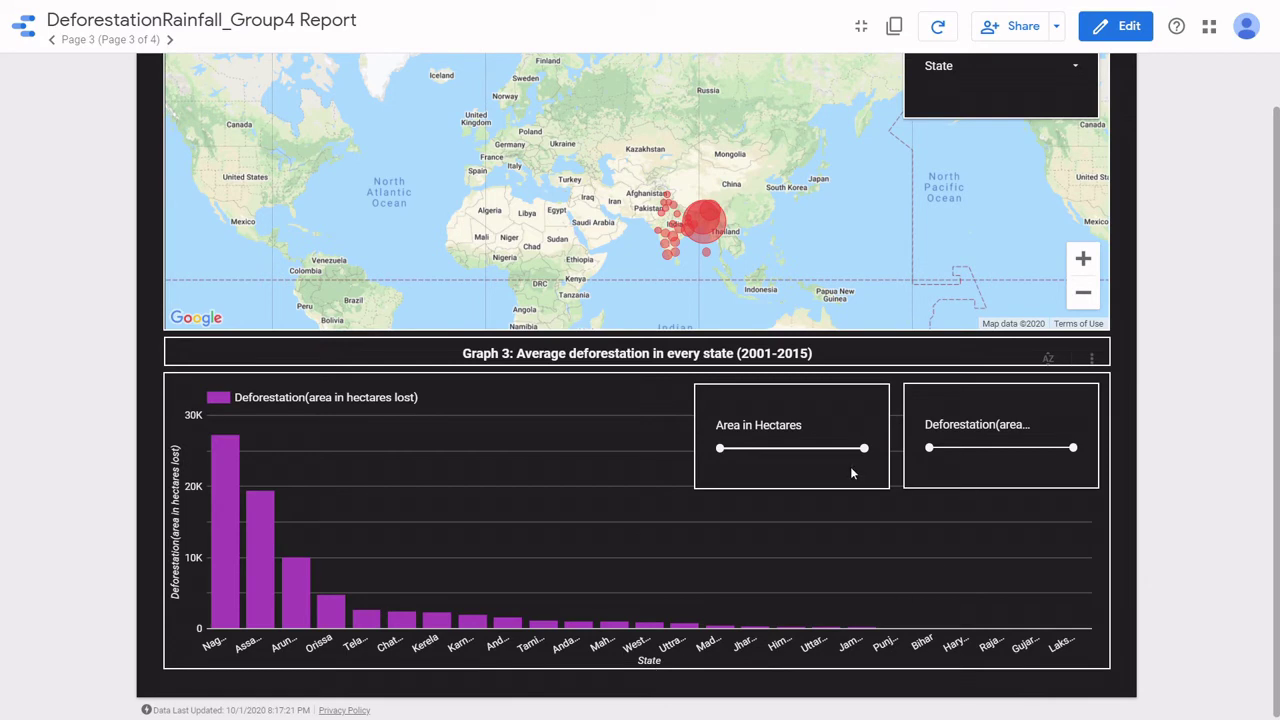
pyautogui.moveTo(721, 449); pyautogui.dragTo(754, 449)
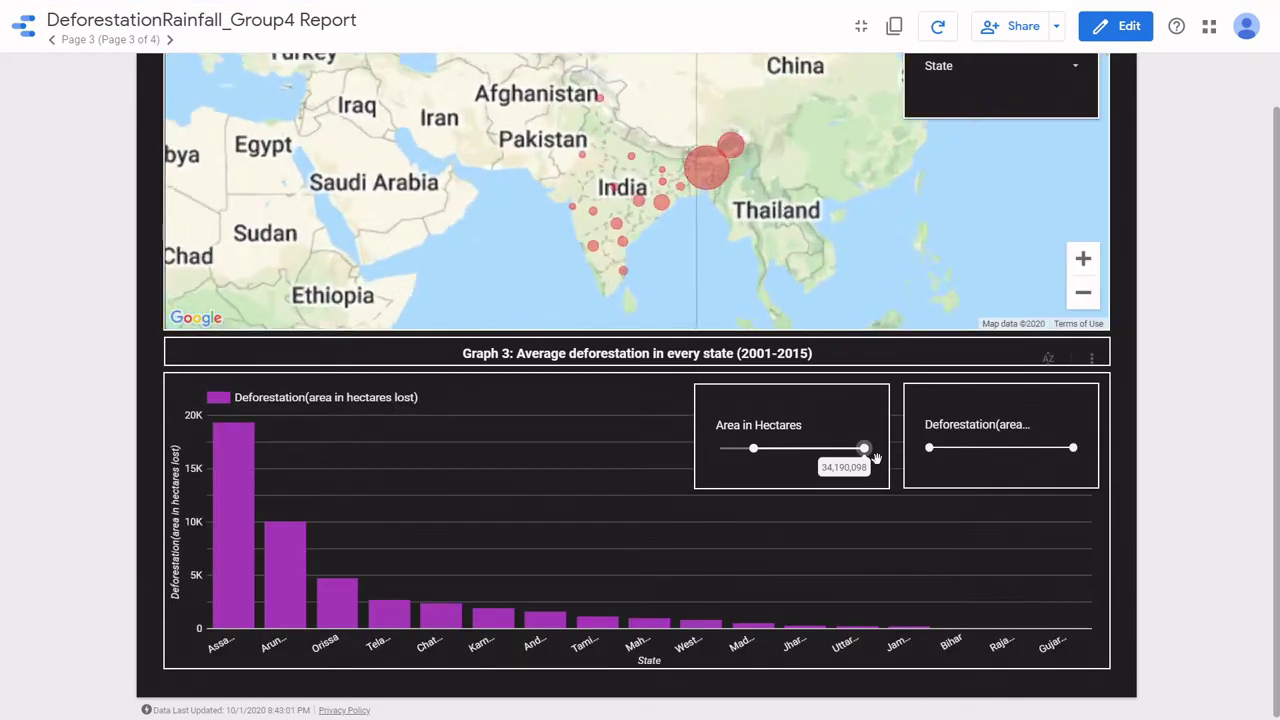
pyautogui.moveTo(861, 458); pyautogui.dragTo(829, 449)
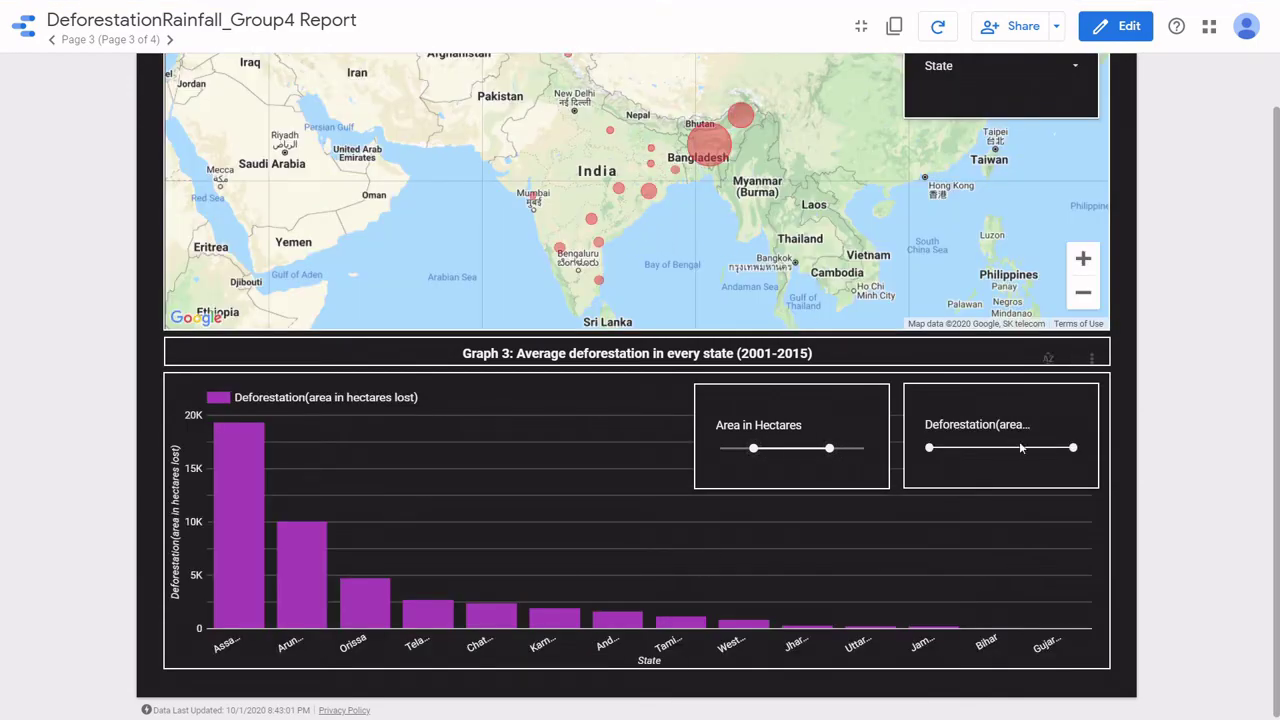
# Narrow the Deforestation area filter beside Graph 3 by reducing its upper limit and raising its lower limit
pyautogui.moveTo(1074, 451)
pyautogui.moveTo(1078, 455); pyautogui.dragTo(1024, 457)
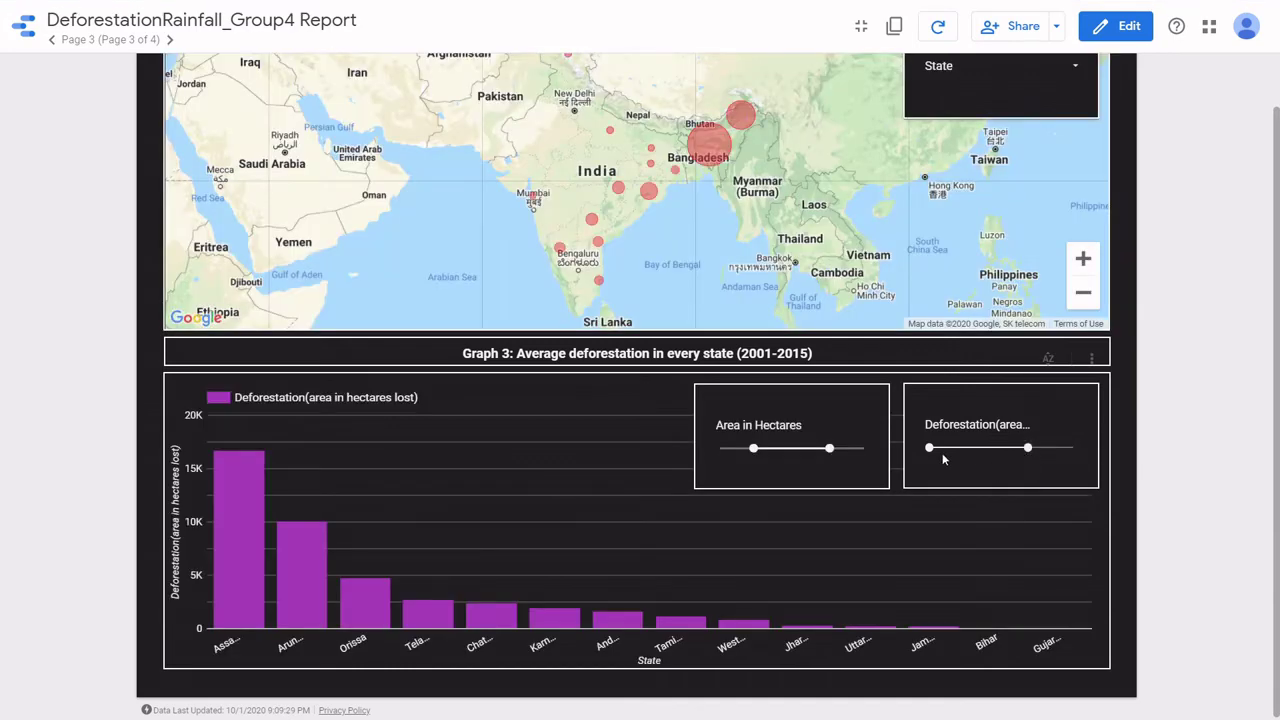
pyautogui.moveTo(931, 448); pyautogui.dragTo(993, 447)
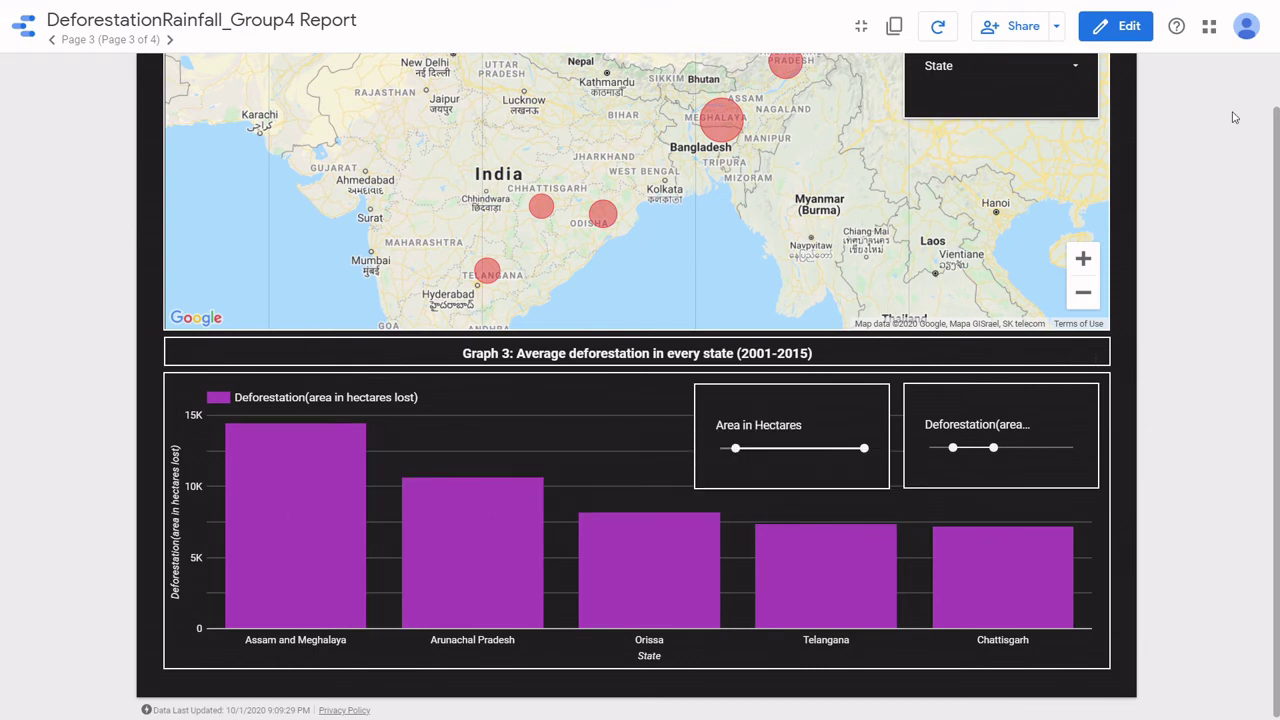
# Go to page 4 of the report and view the years offered by the Year filter beside the Graph 4 pie chart
pyautogui.click(170, 39)
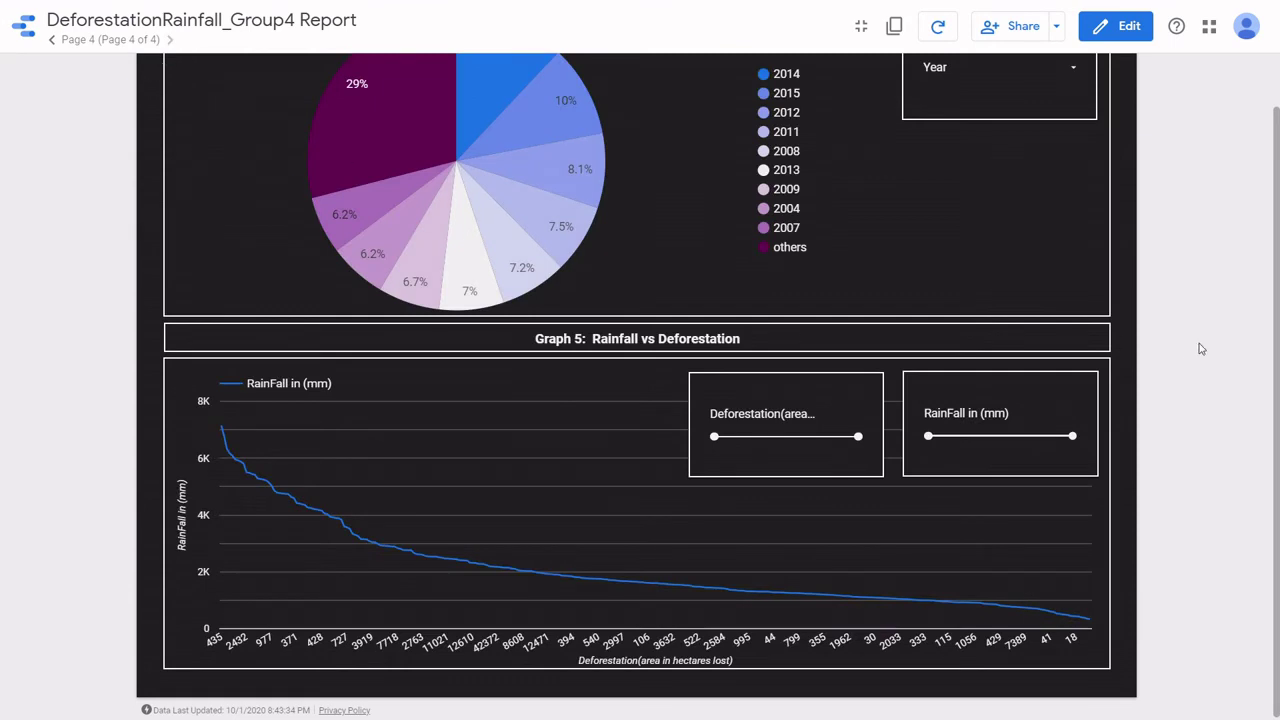
pyautogui.scroll(2, 1202, 348)
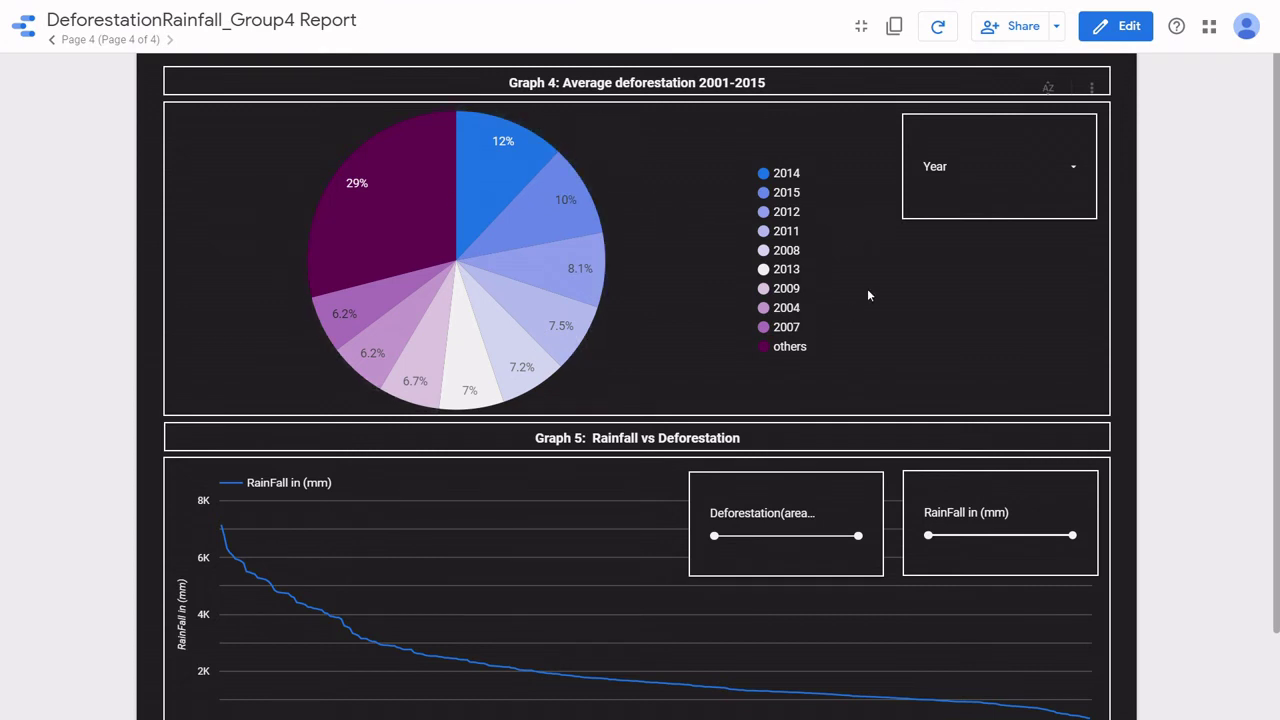
pyautogui.click(1030, 175)
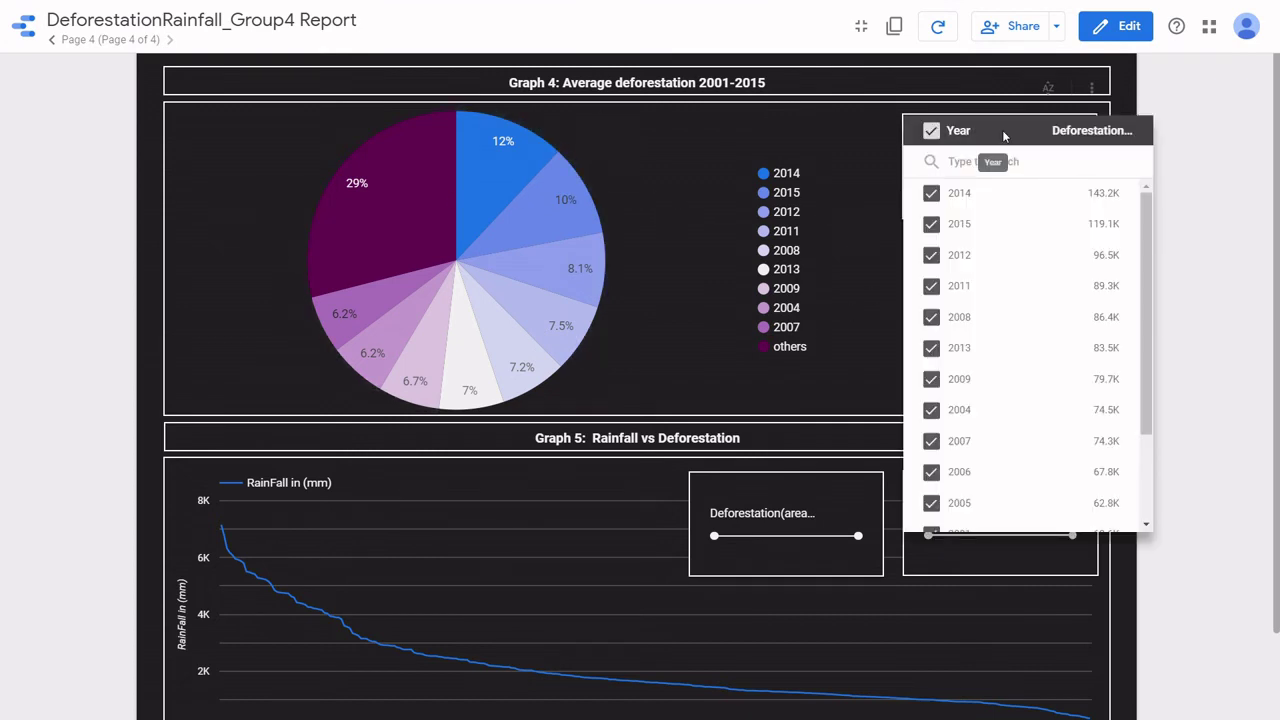
pyautogui.click(1230, 226)
# Examine the slices of the Graph 4 deforestation pie chart and the data points along the Graph 5 Rainfall vs Deforestation line
pyautogui.scroll(-1, 985, 357)
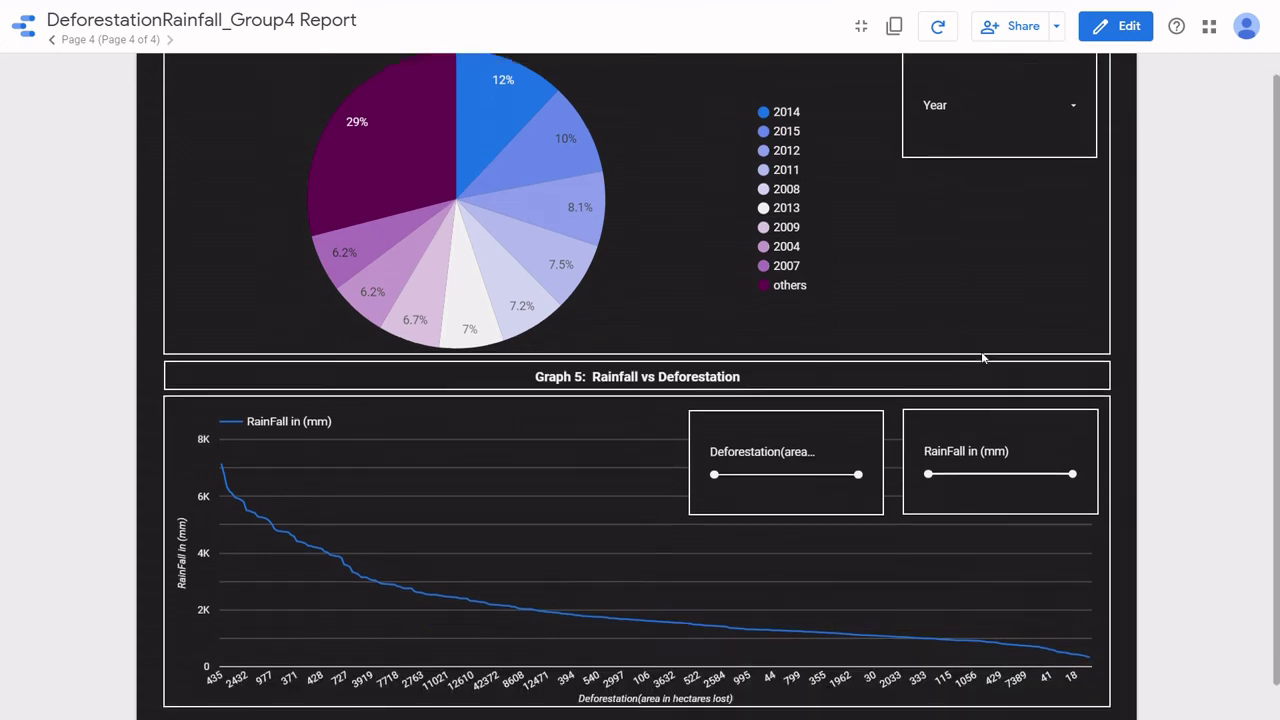
pyautogui.scroll(1, 982, 358)
pyautogui.scroll(-1, 982, 358)
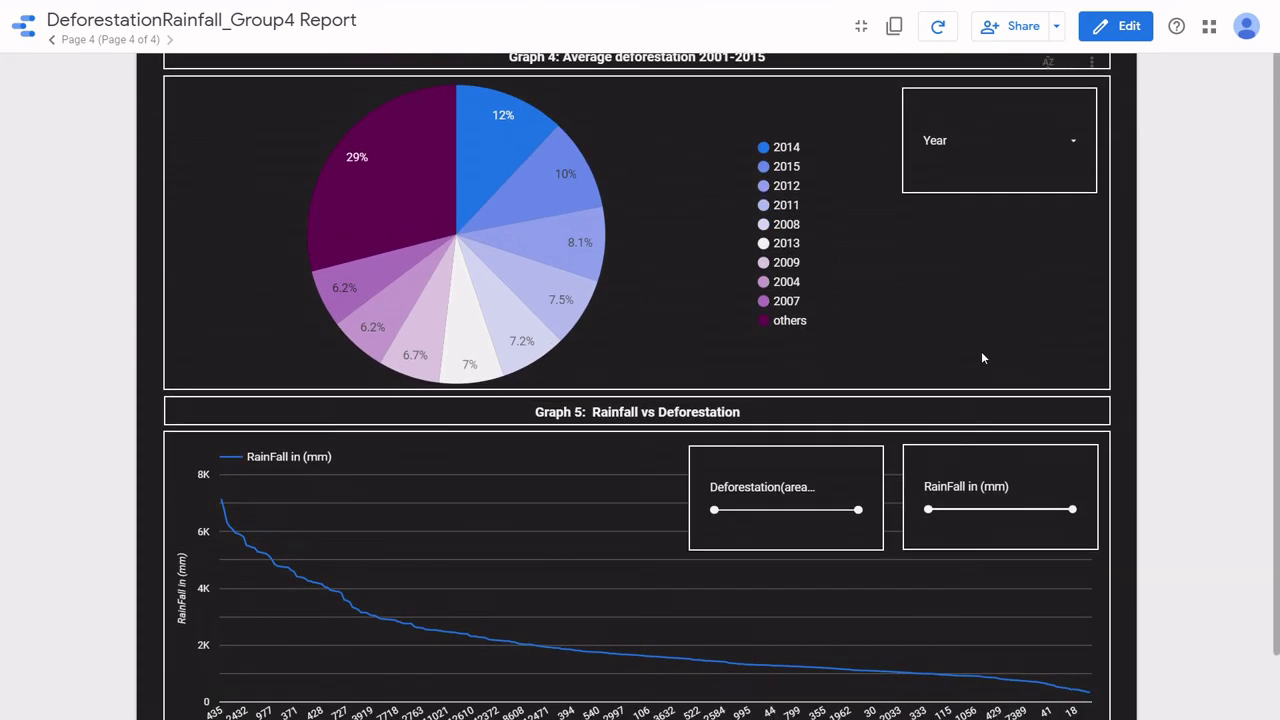
pyautogui.scroll(-1, 977, 227)
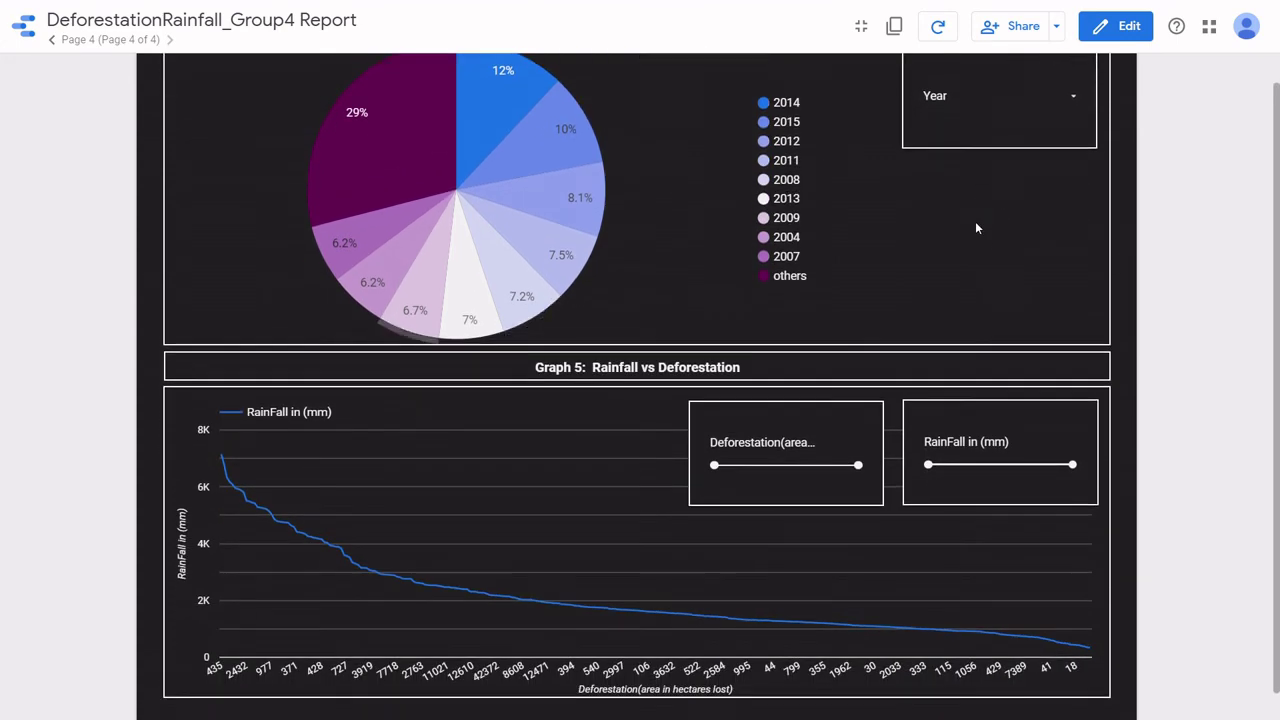
pyautogui.moveTo(419, 286)
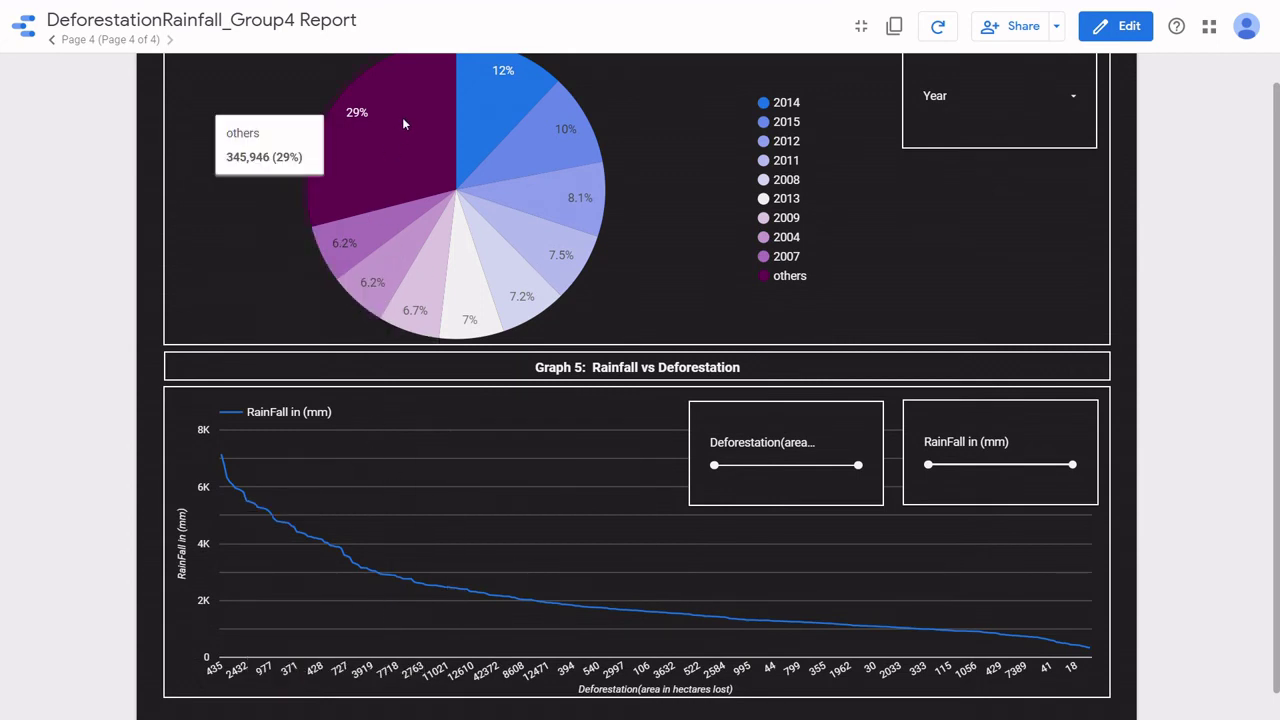
pyautogui.moveTo(465, 302)
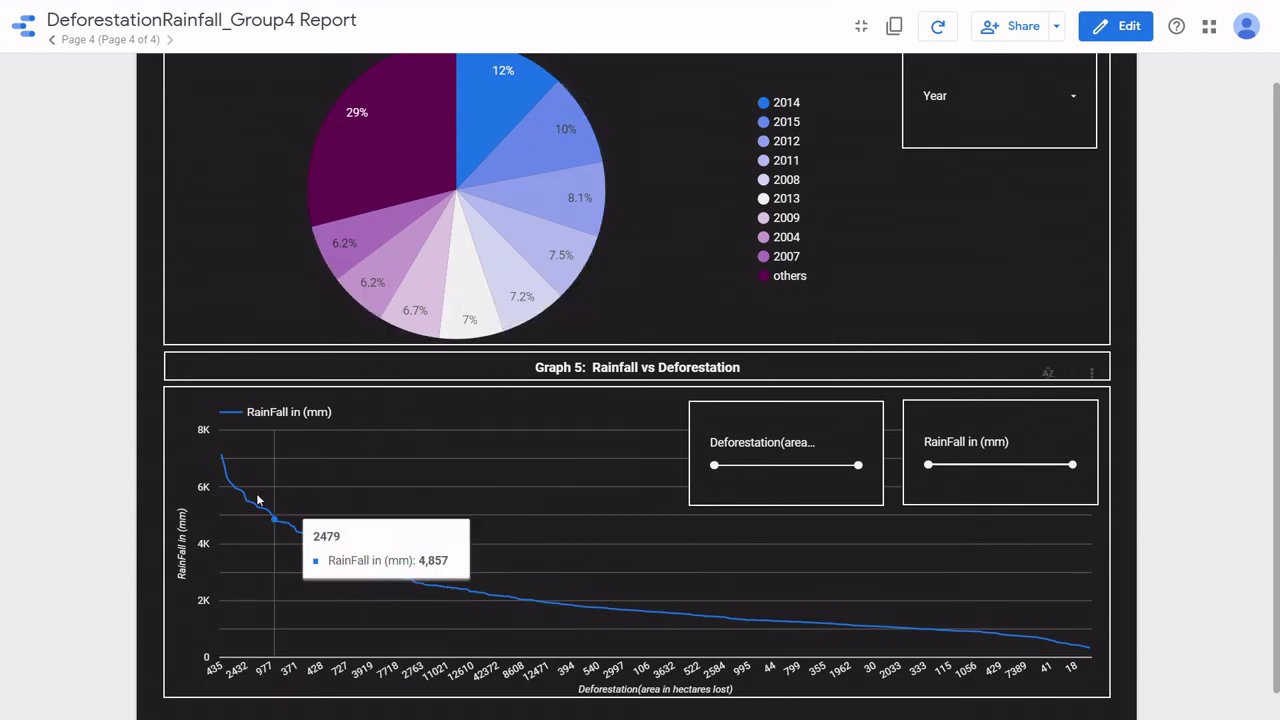
pyautogui.moveTo(270, 497)
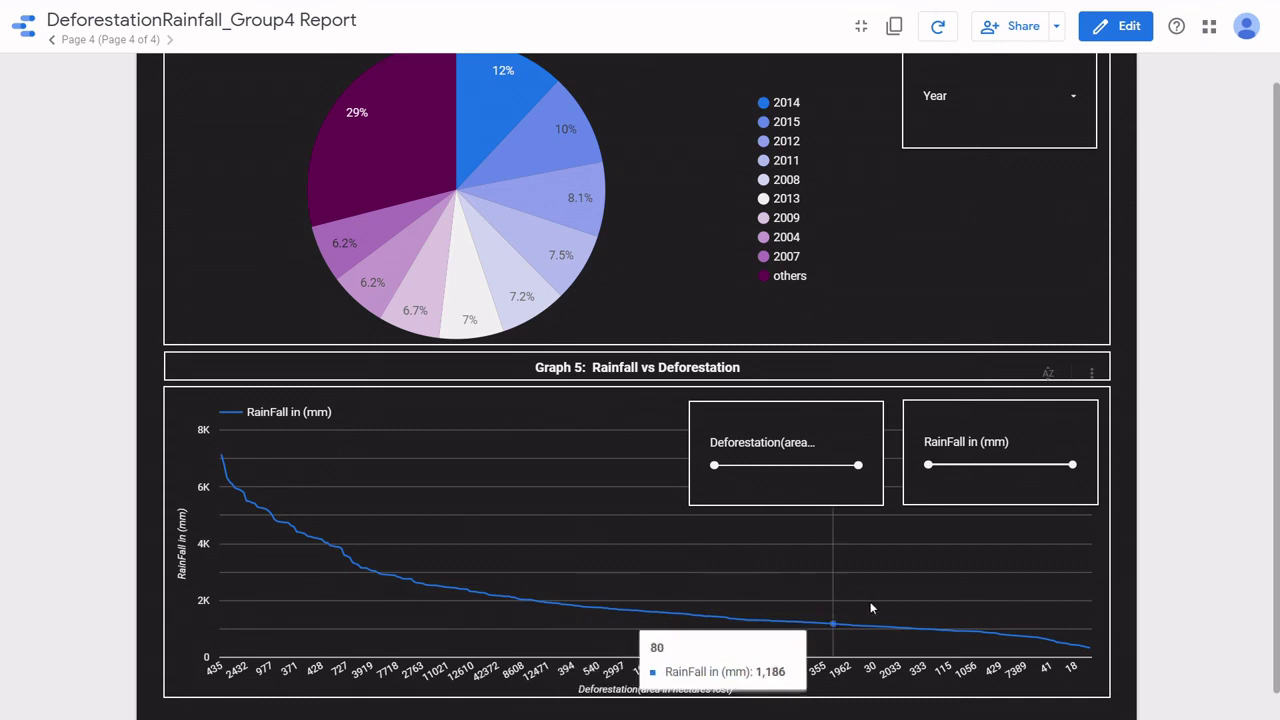
# Filter the page 4 charts to only the year 2015
pyautogui.click(1043, 107)
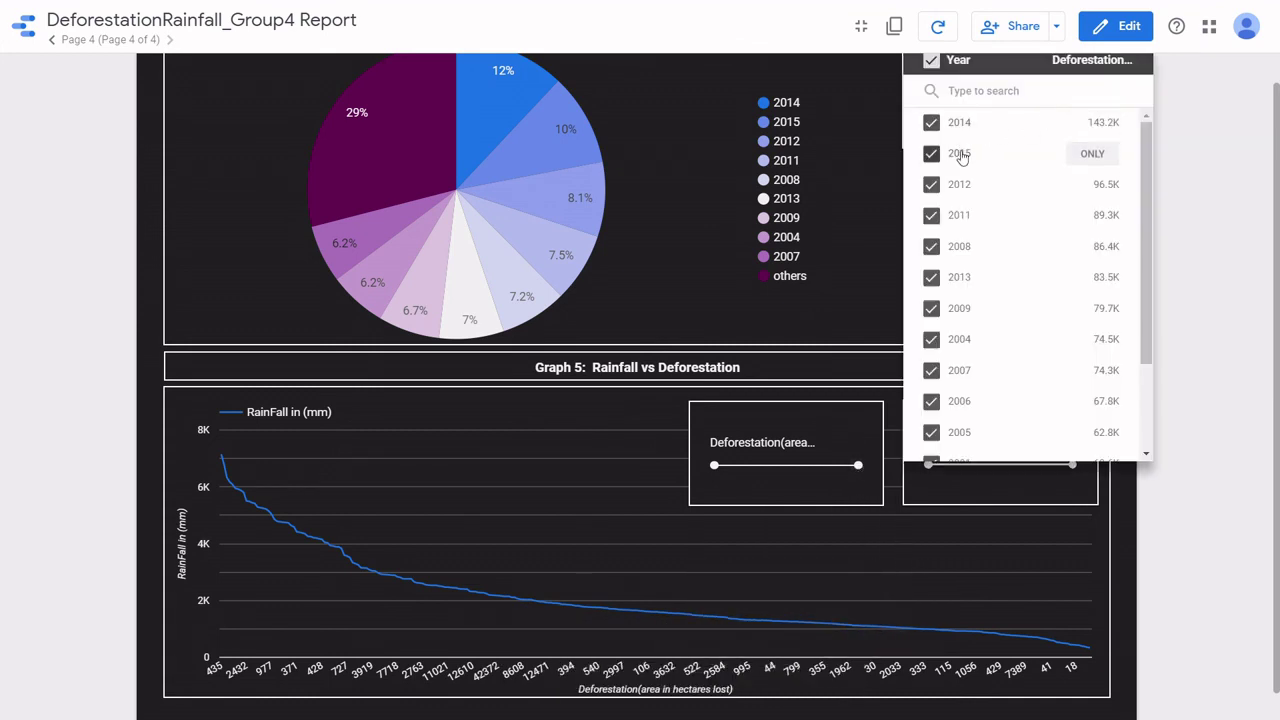
pyautogui.click(1100, 155)
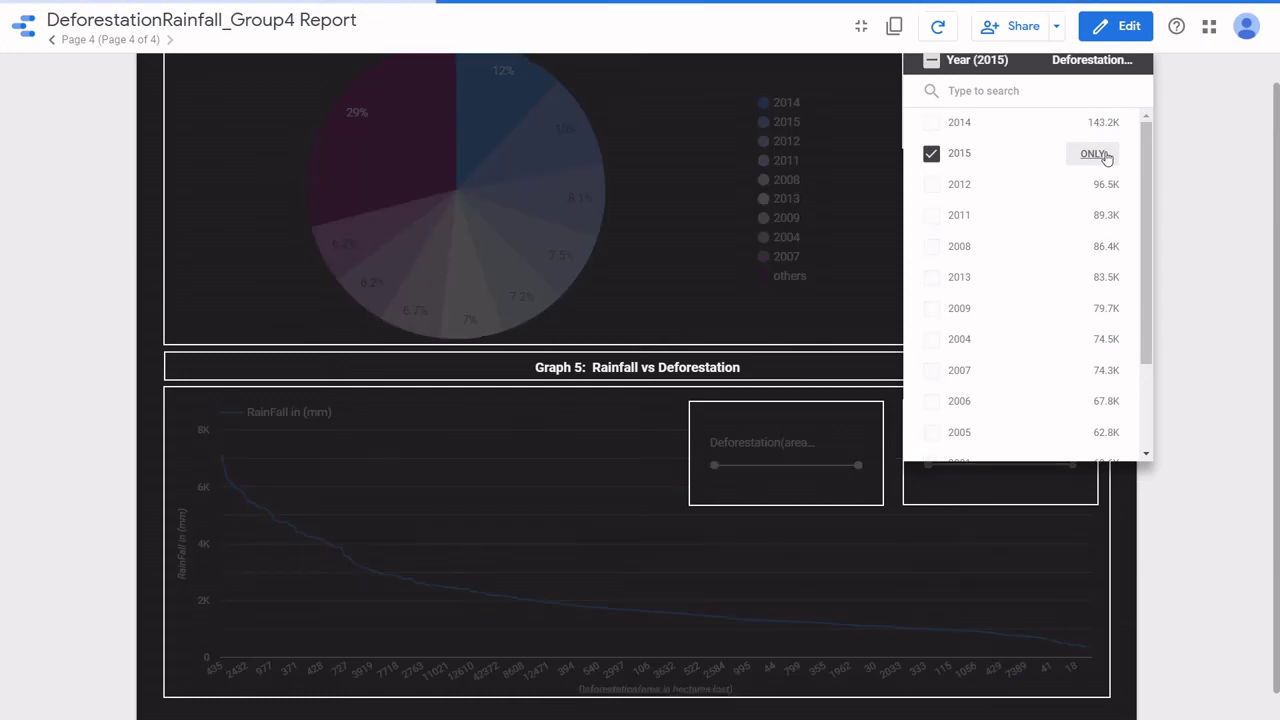